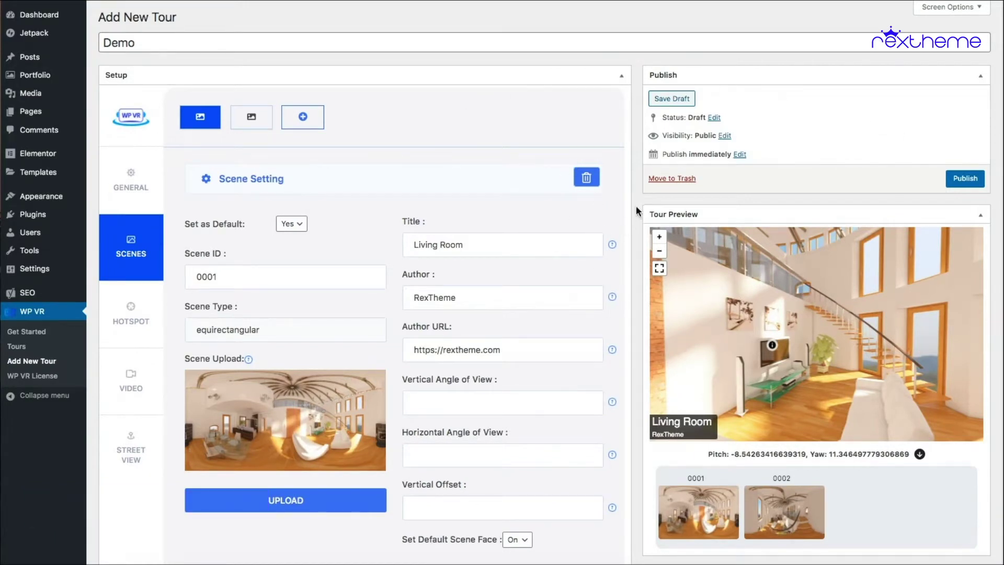
Check the hotspot type options in the settings of the Living Room scene's first hotspot.
scroll(623, 241, "down", 2)
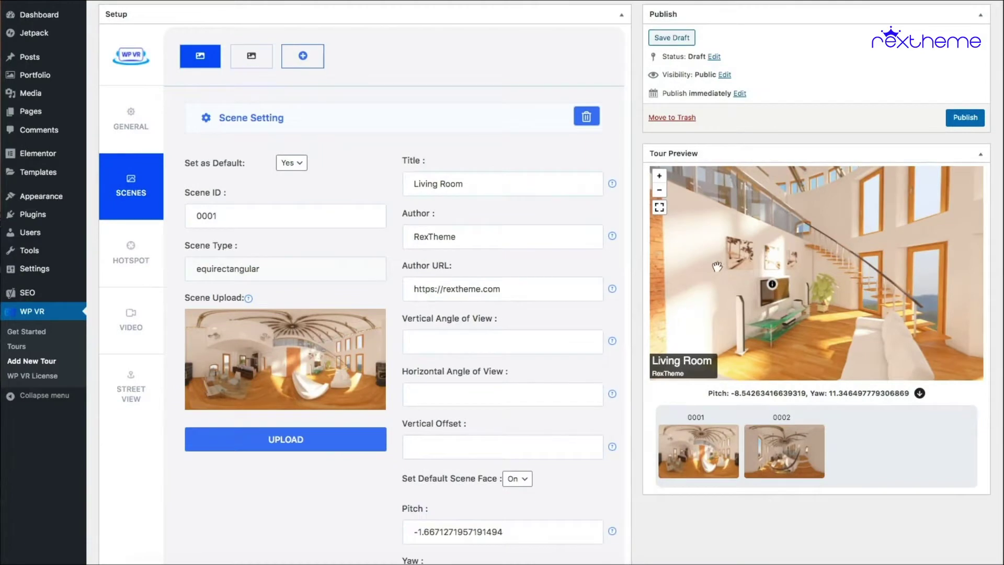
left_click_drag(717, 267, 696, 178)
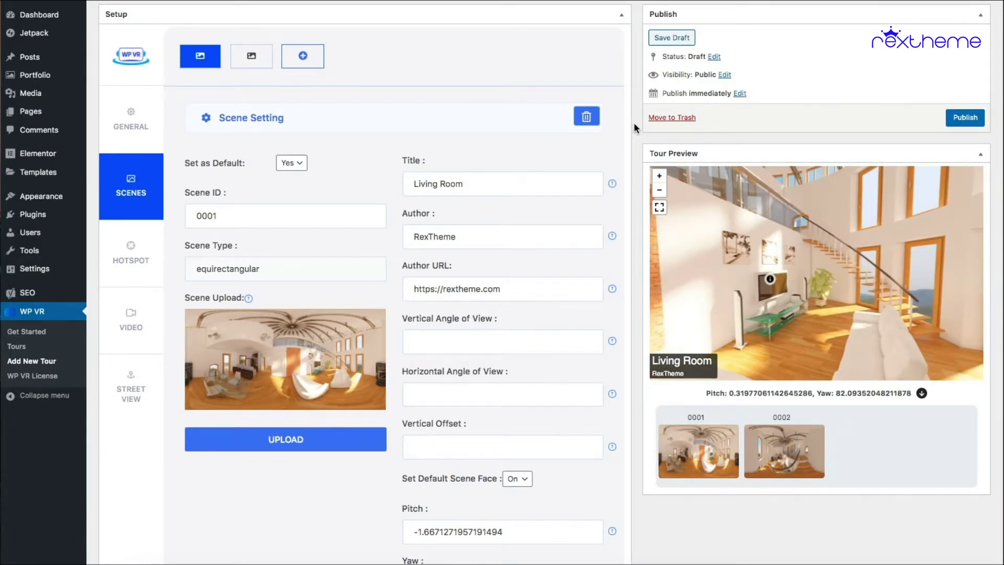
left_click(140, 260)
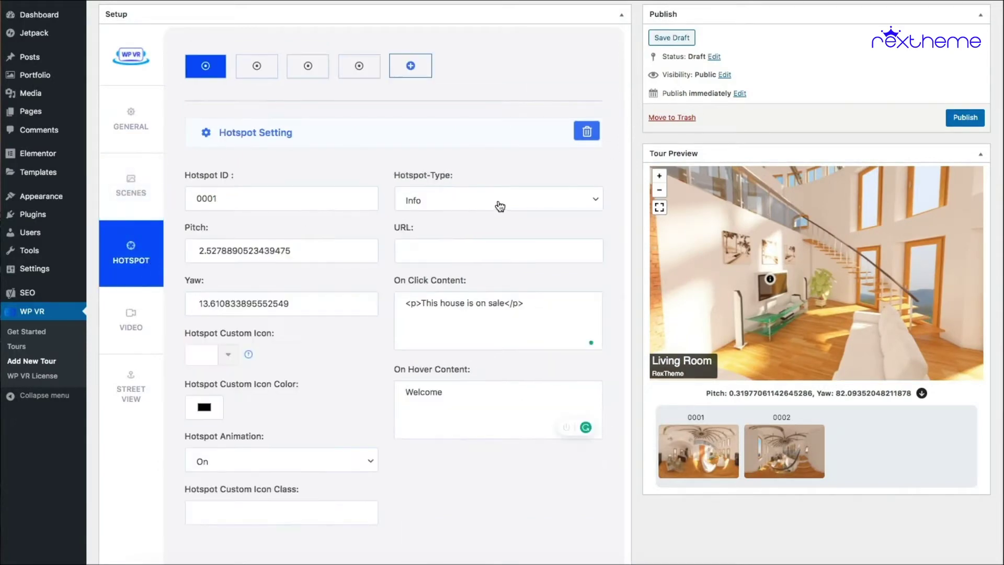
left_click(520, 202)
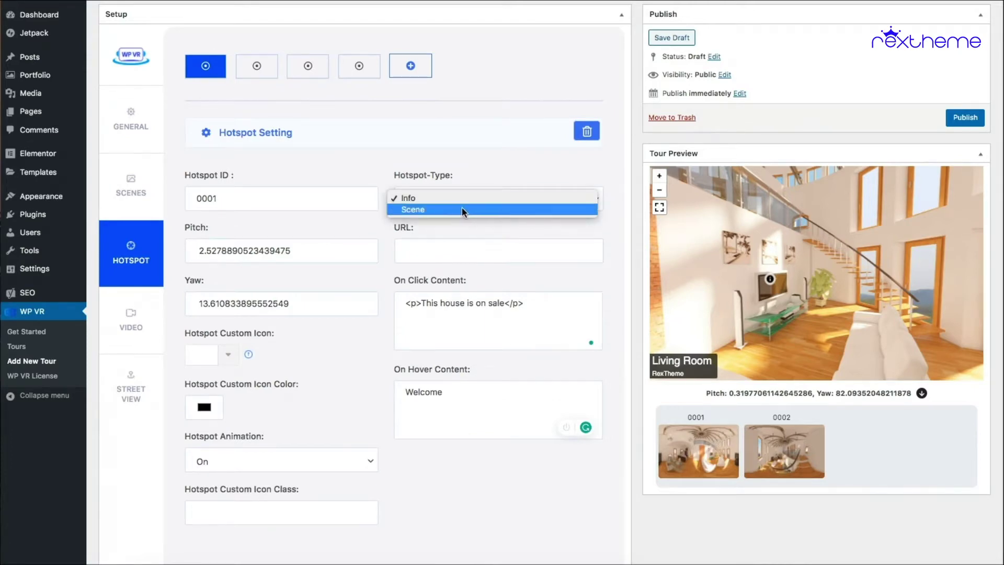
left_click(507, 168)
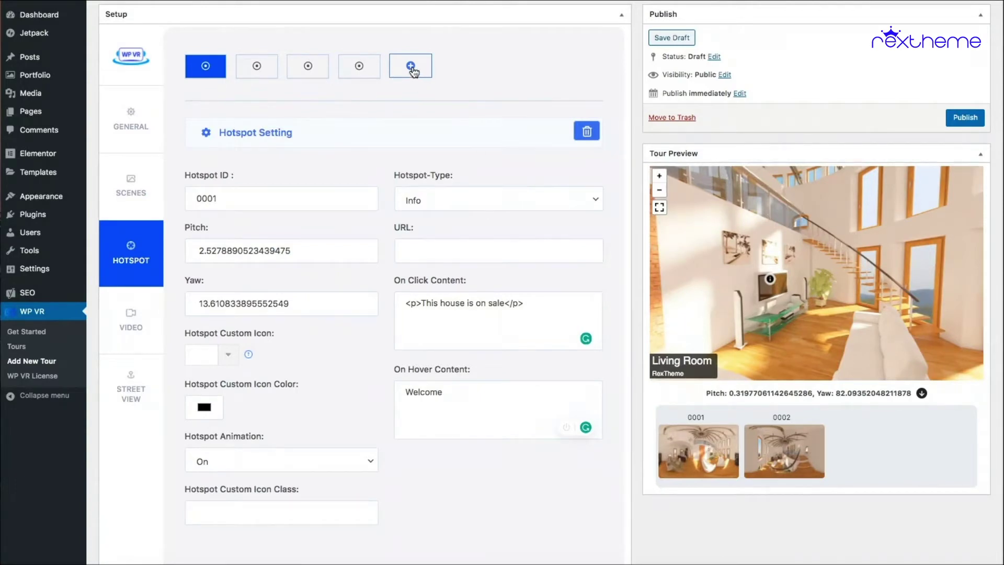
Add a new hotspot to scene 0001 and position it above the staircase at about pitch 18.23, yaw 78.66.
left_click(137, 192)
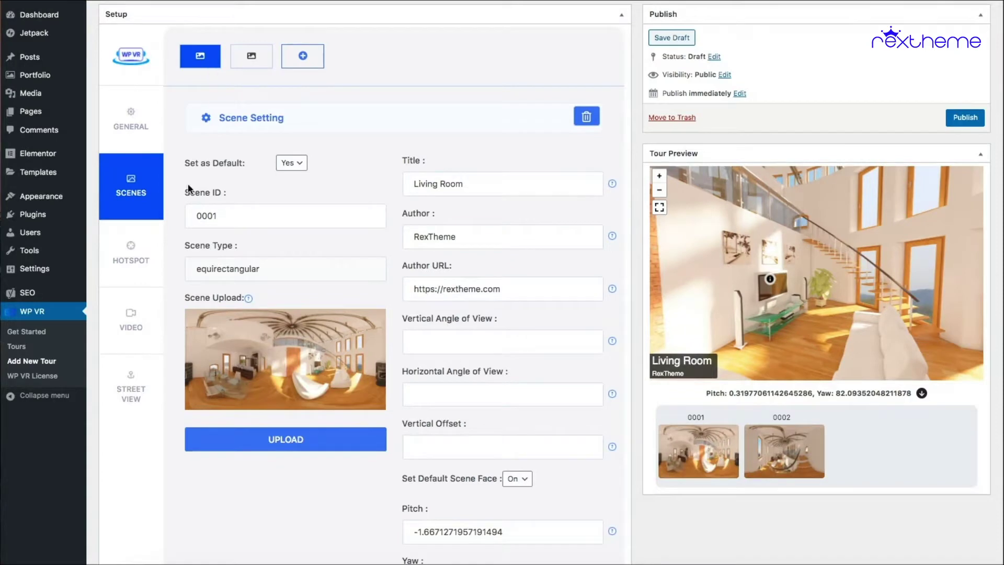
left_click(131, 252)
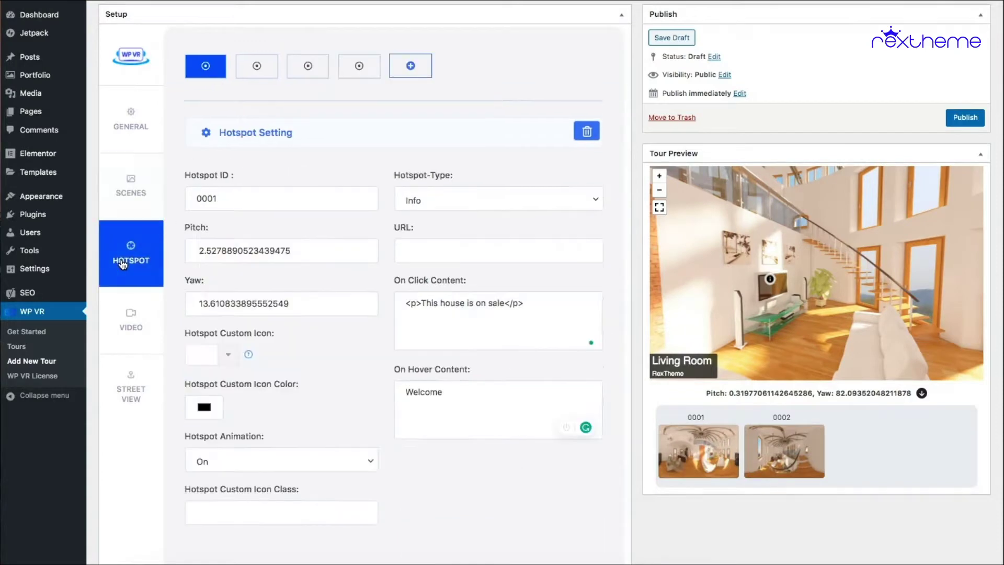
left_click(411, 66)
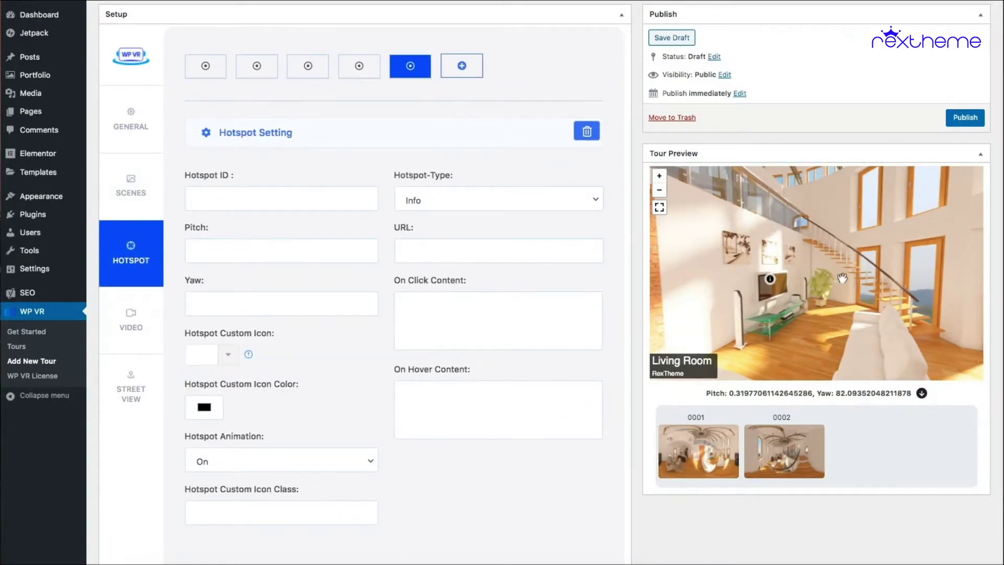
left_click_drag(828, 214, 781, 254)
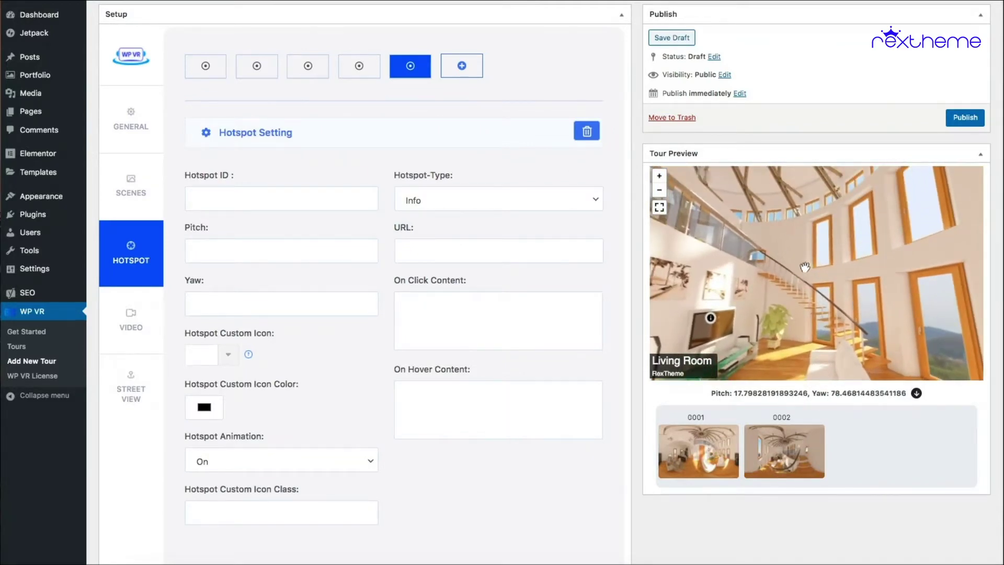
left_click(783, 256)
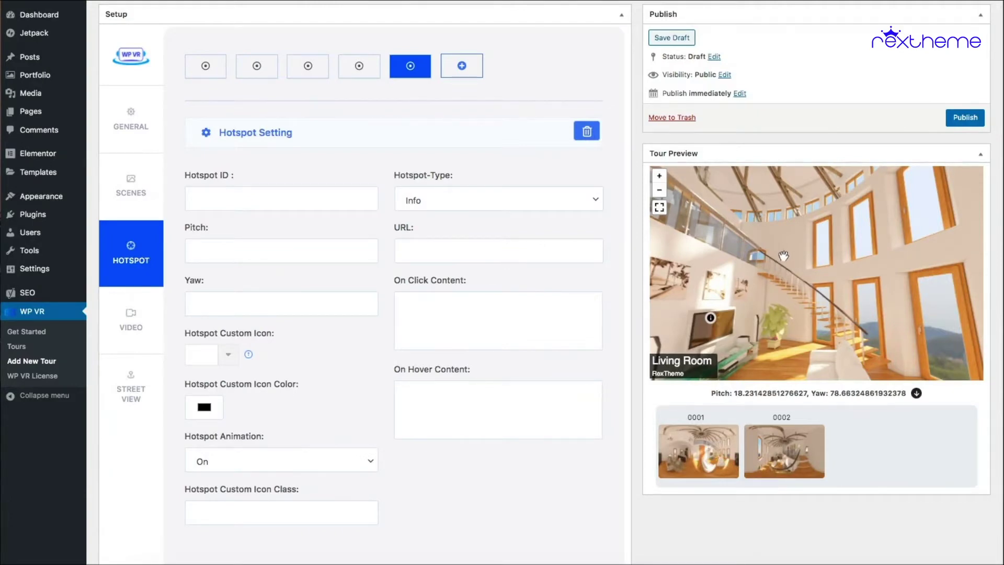
left_click(917, 393)
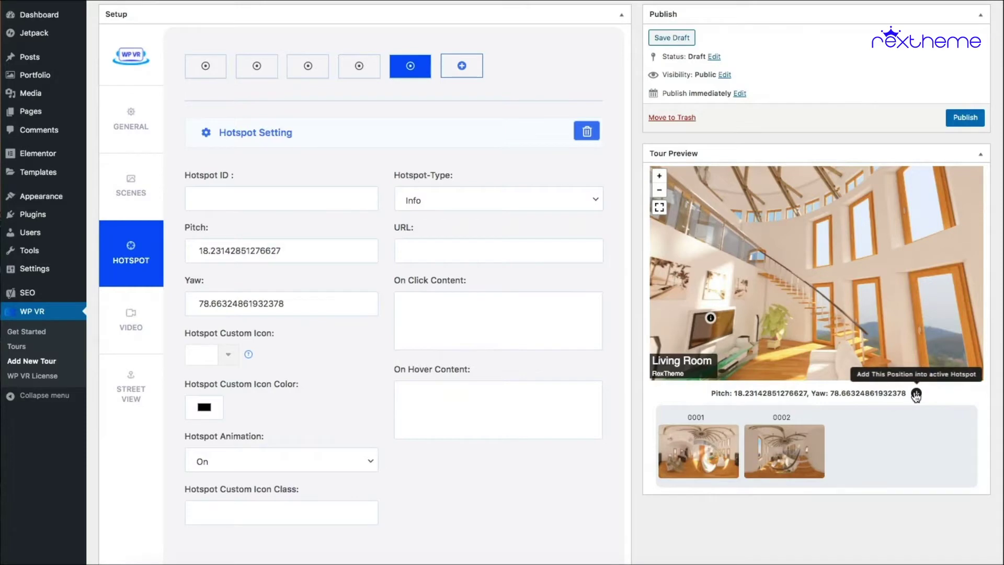
Give the new hotspot the ID 0009, set its type to Scene, and choose 0002 as the target scene.
left_click(257, 196)
type("0009")
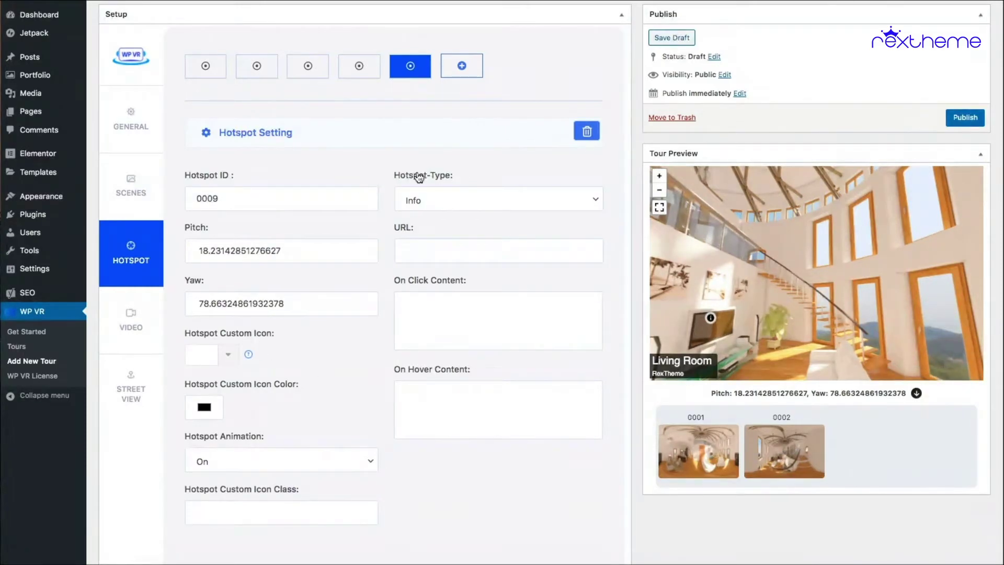
left_click(579, 199)
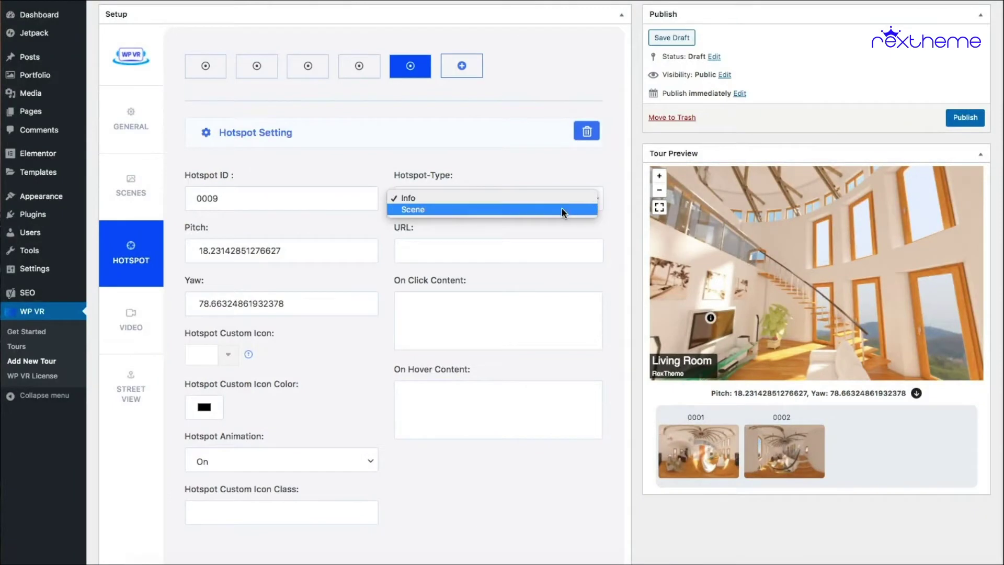
left_click(562, 209)
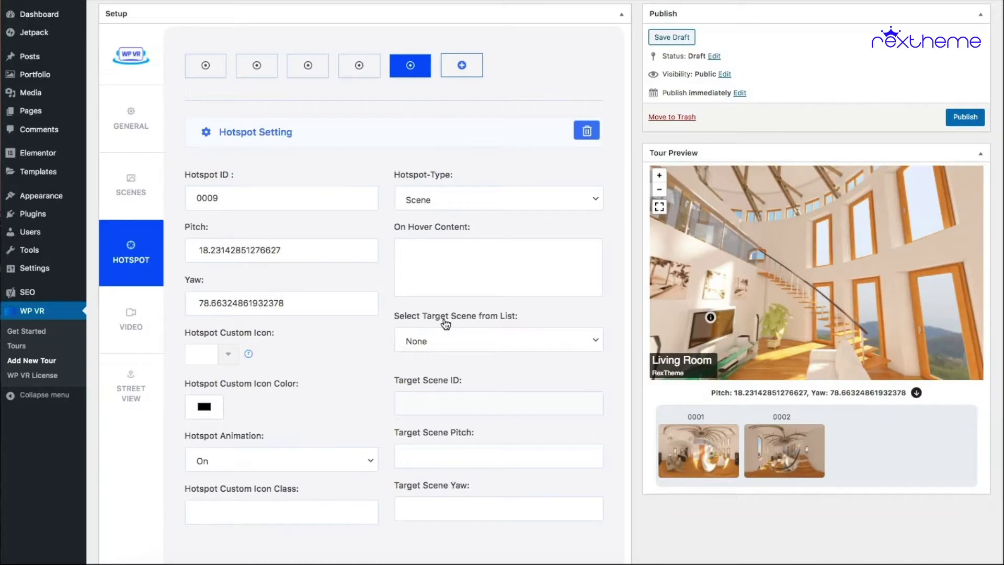
left_click(595, 343)
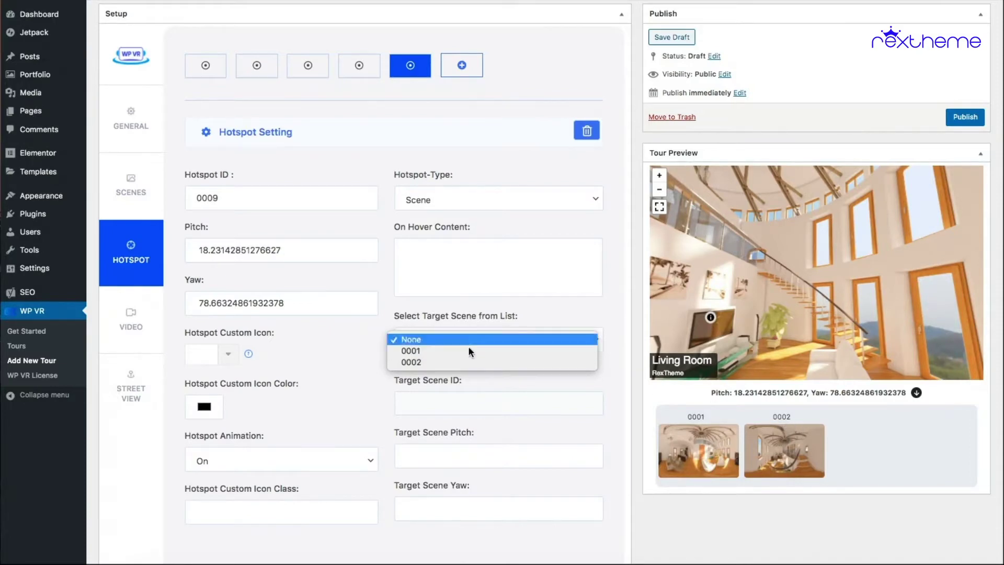
left_click(473, 363)
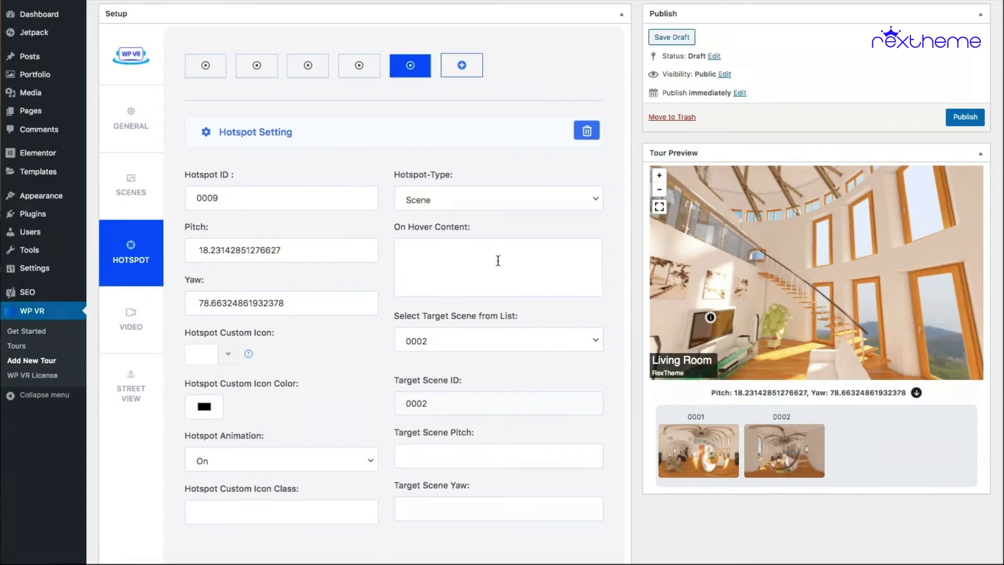
Refresh the tour preview and follow hotspot 0009 above the staircase to its target scene.
scroll(615, 302, "down", 2)
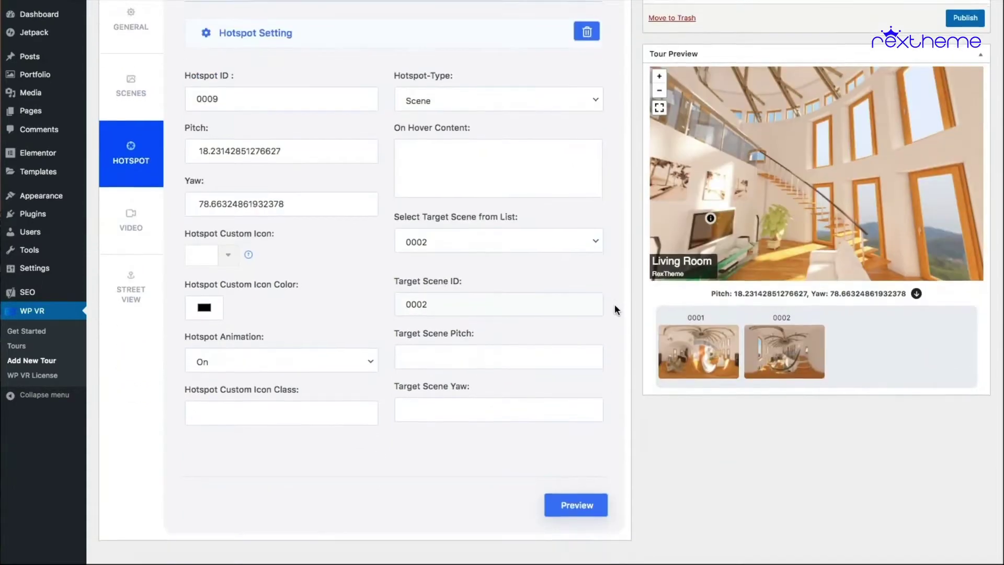
scroll(615, 309, "down", 1)
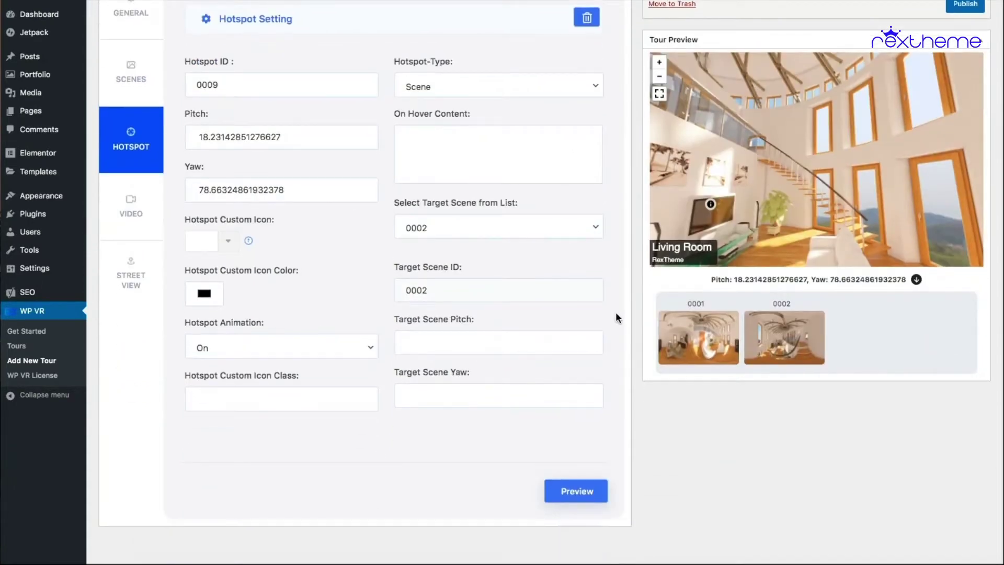
left_click(594, 491)
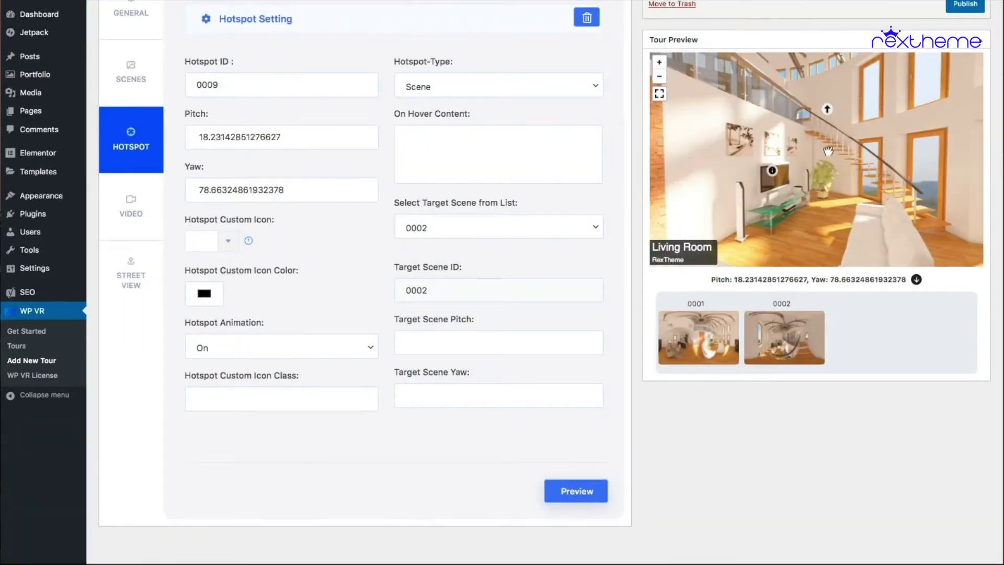
left_click_drag(829, 152, 817, 160)
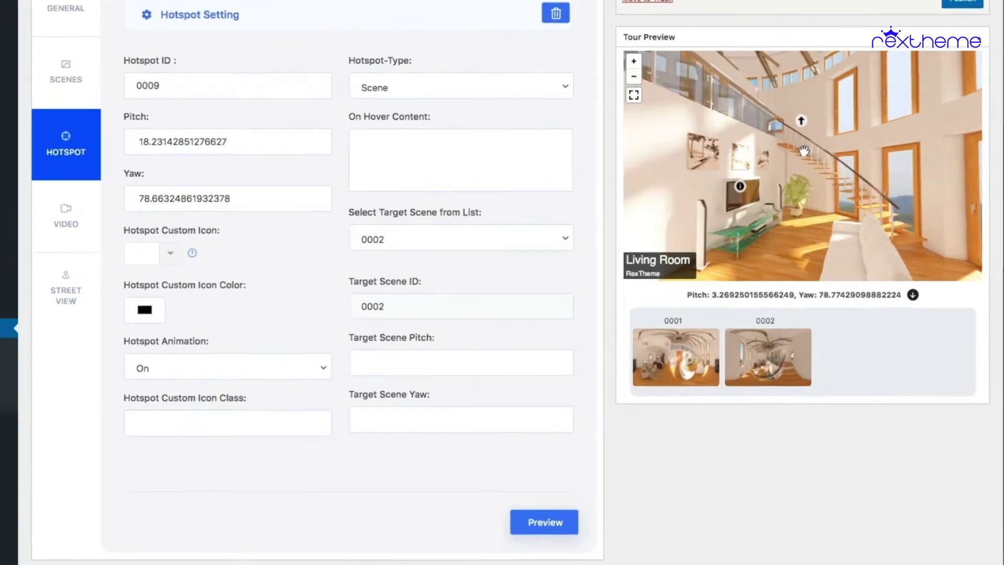
left_click_drag(818, 146, 812, 160)
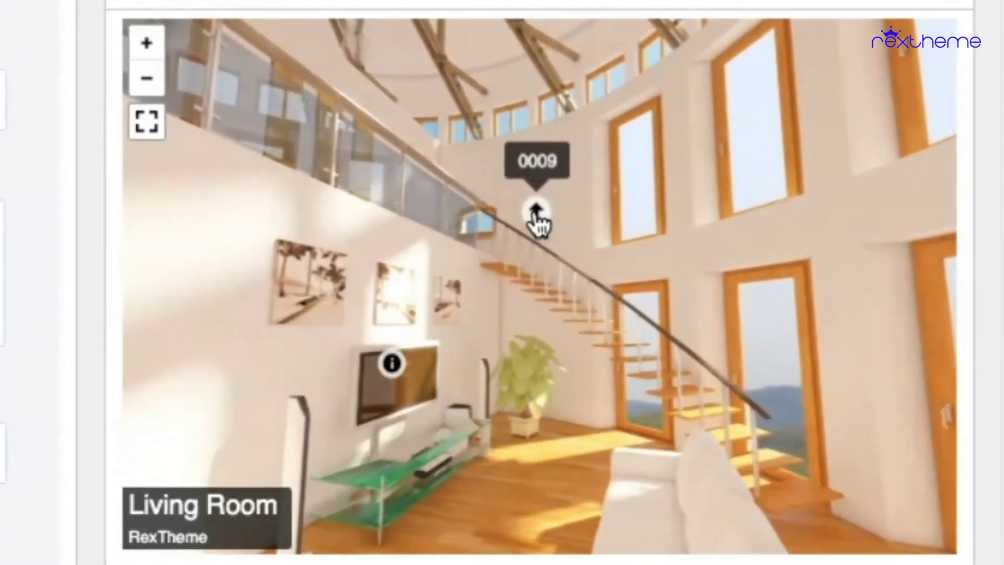
left_click(536, 214)
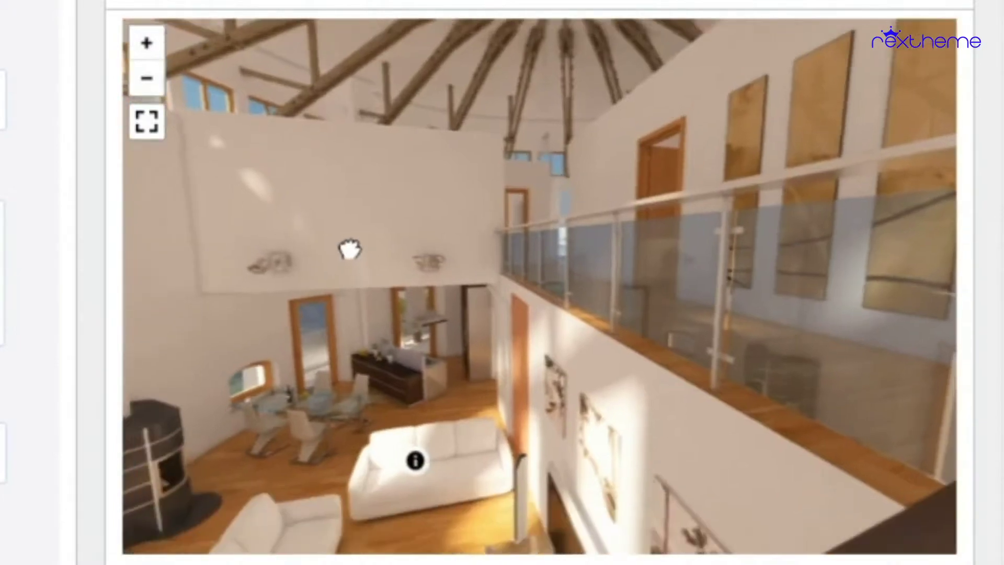
Look around scene 0002 in the tour preview.
left_click_drag(347, 249, 630, 135)
left_click_drag(714, 157, 601, 218)
left_click_drag(562, 343, 665, 303)
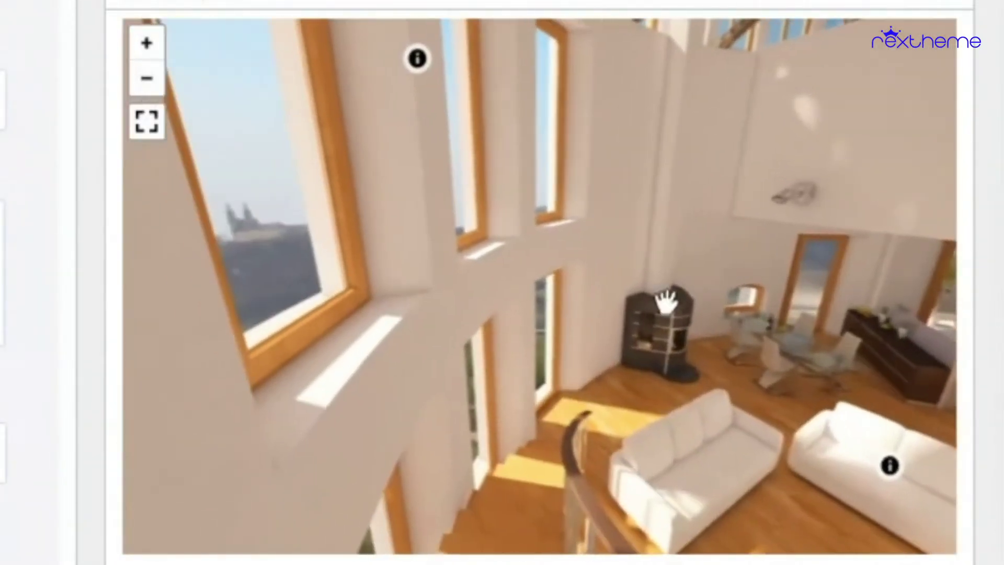
left_click_drag(363, 283, 273, 277)
left_click_drag(672, 227, 202, 223)
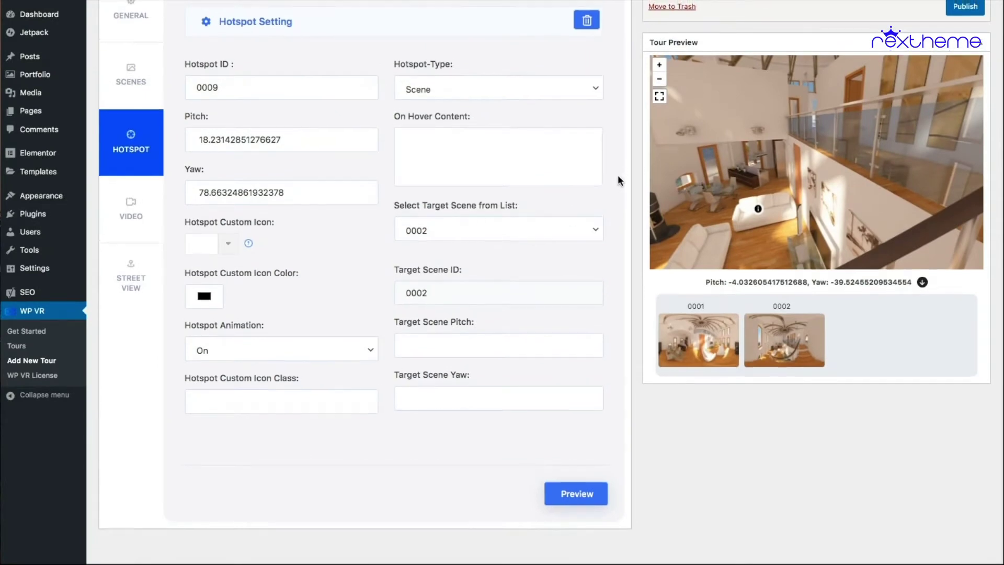
Add a new hotspot to scene 0002 and position it near the foot of the stairs at about pitch -47.24, yaw -77.30.
scroll(617, 175, "up", 3)
left_click(135, 184)
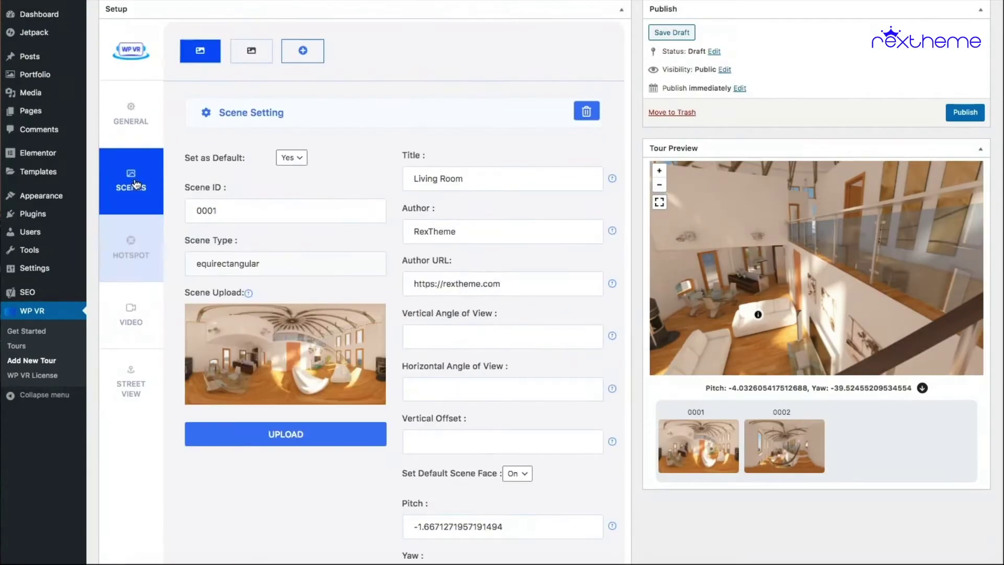
left_click(251, 50)
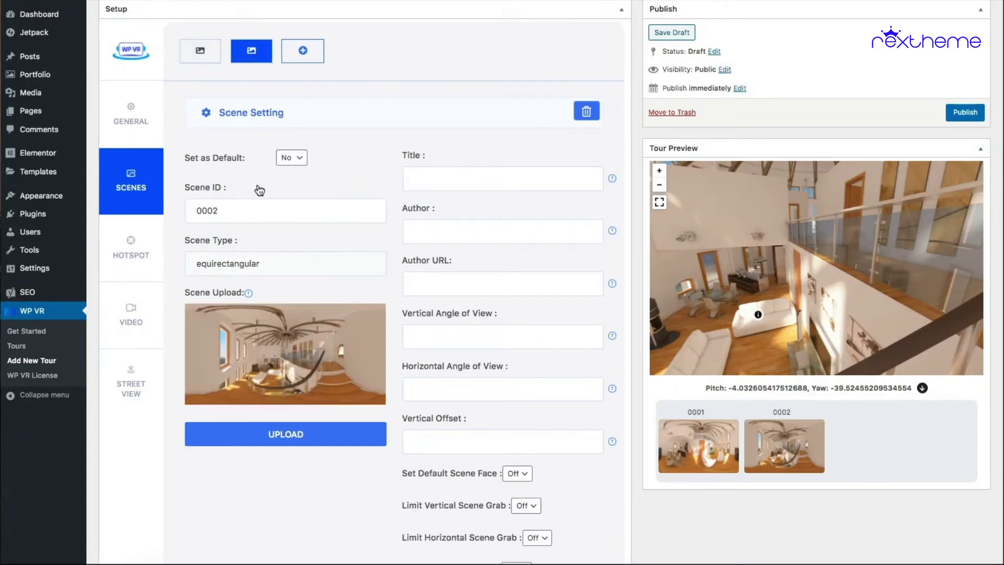
left_click(130, 246)
left_click(319, 63)
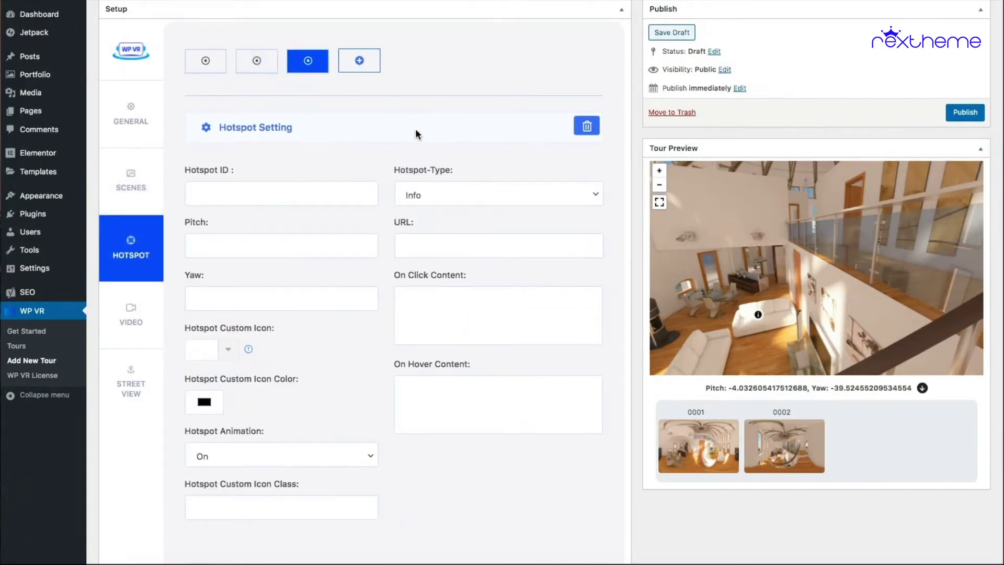
left_click_drag(734, 234, 827, 270)
left_click(763, 296)
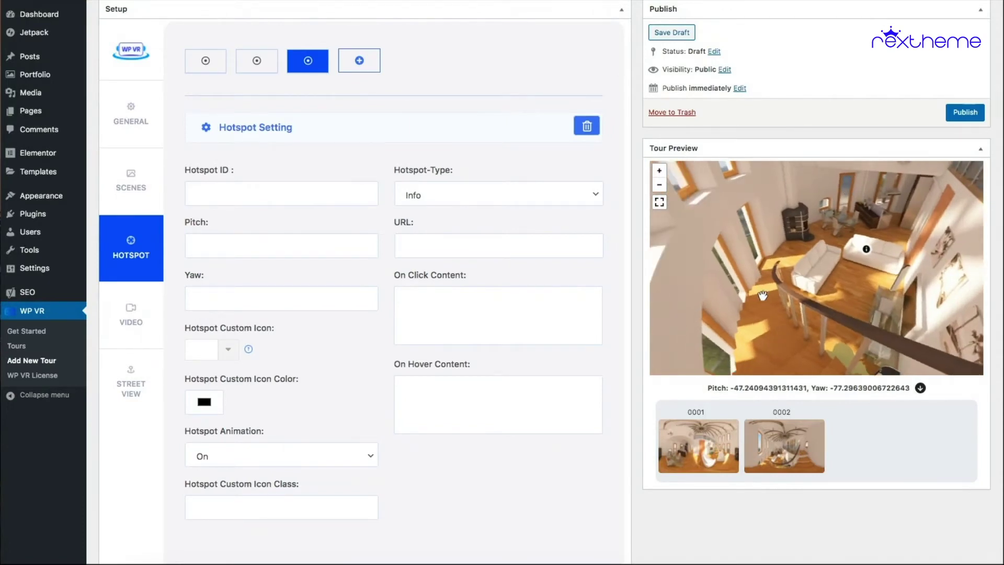
left_click(919, 388)
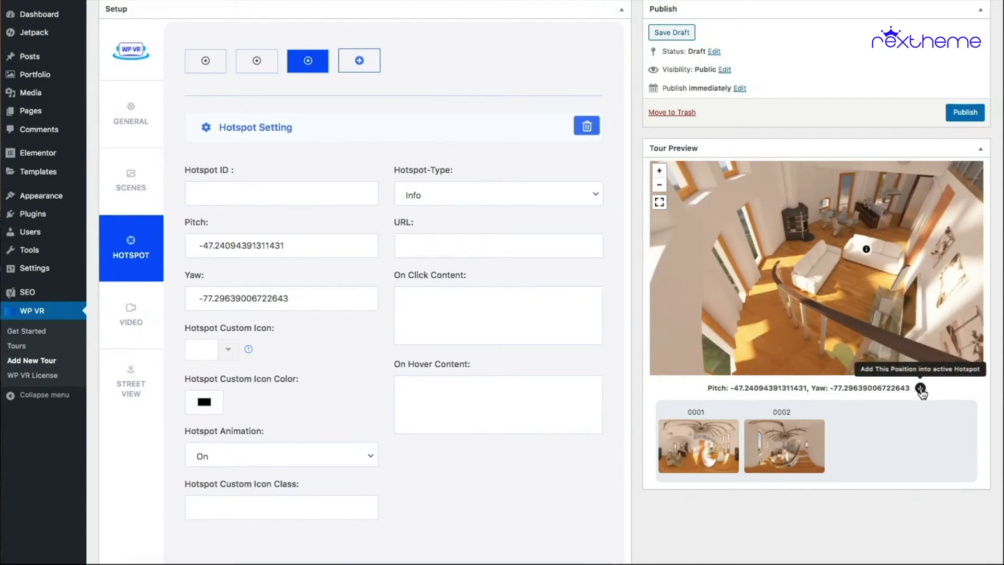
Give scene 0002's new hotspot the ID 0004, set its type to Scene, and choose 0001 as the target scene.
left_click(300, 197)
type("0004")
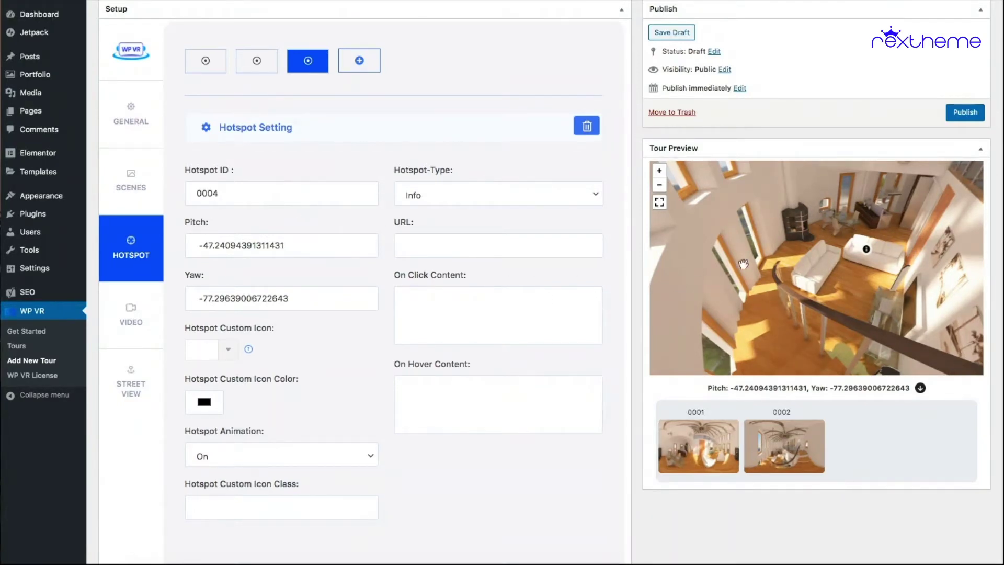
left_click(486, 200)
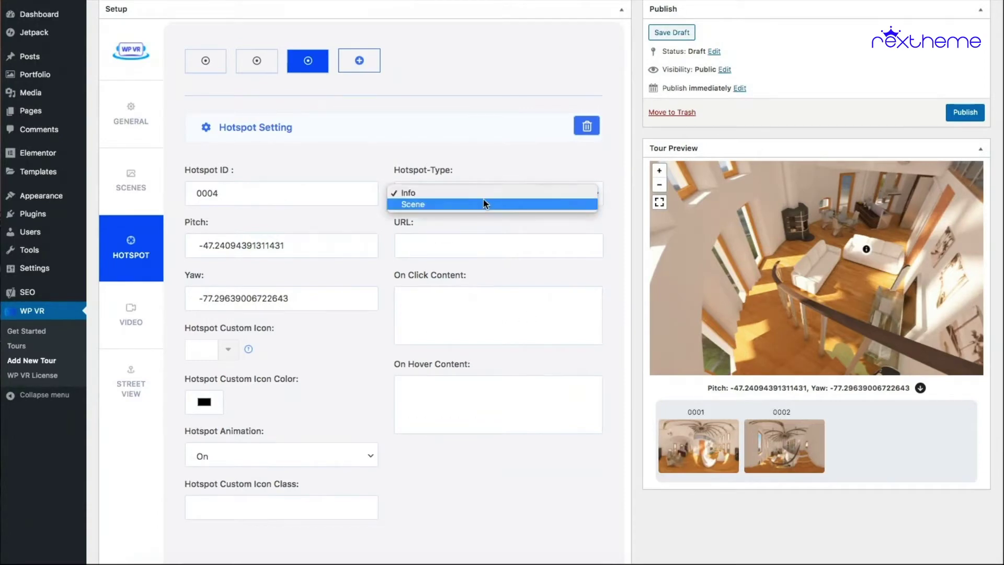
left_click(482, 202)
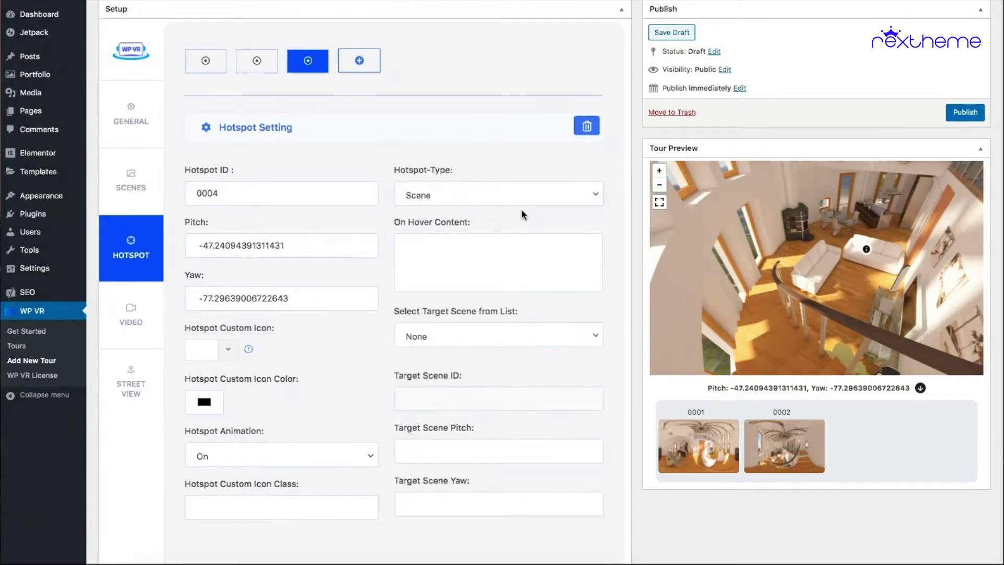
left_click(586, 334)
left_click(536, 347)
Refresh the tour preview with the return hotspot included and enter scene 0002 through hotspot 0009.
scroll(621, 307, "down", 2)
left_click(588, 494)
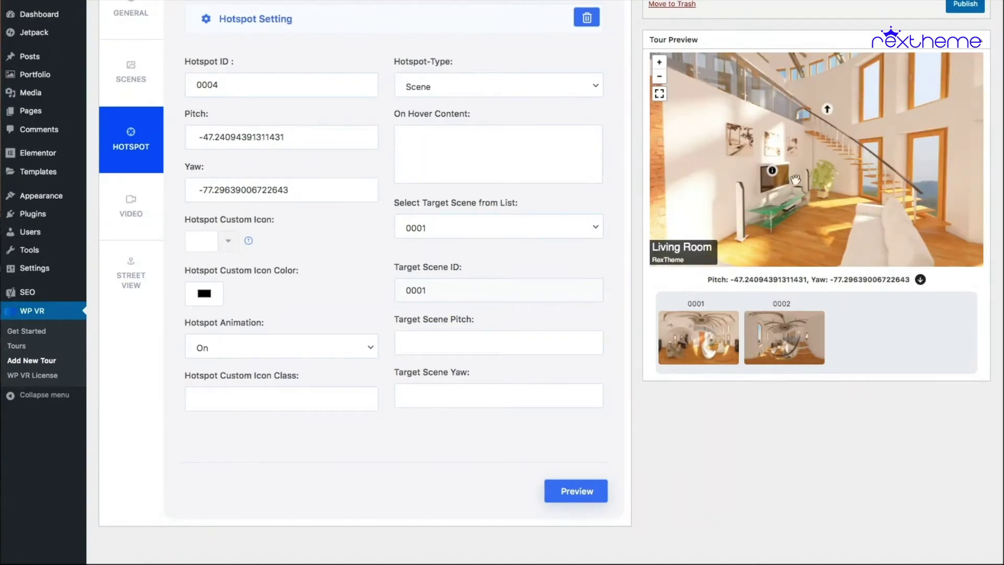
left_click_drag(830, 143, 794, 193)
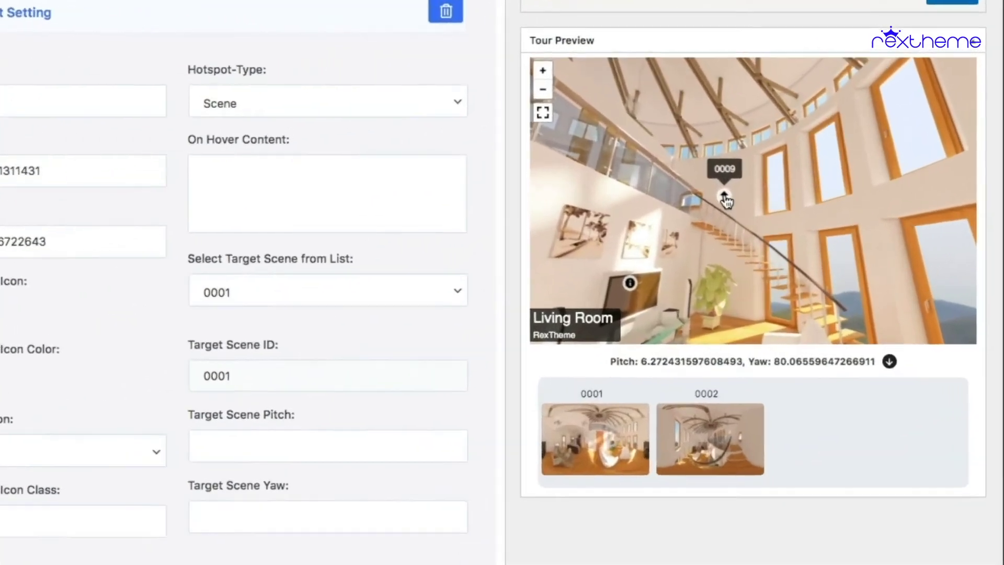
left_click(794, 161)
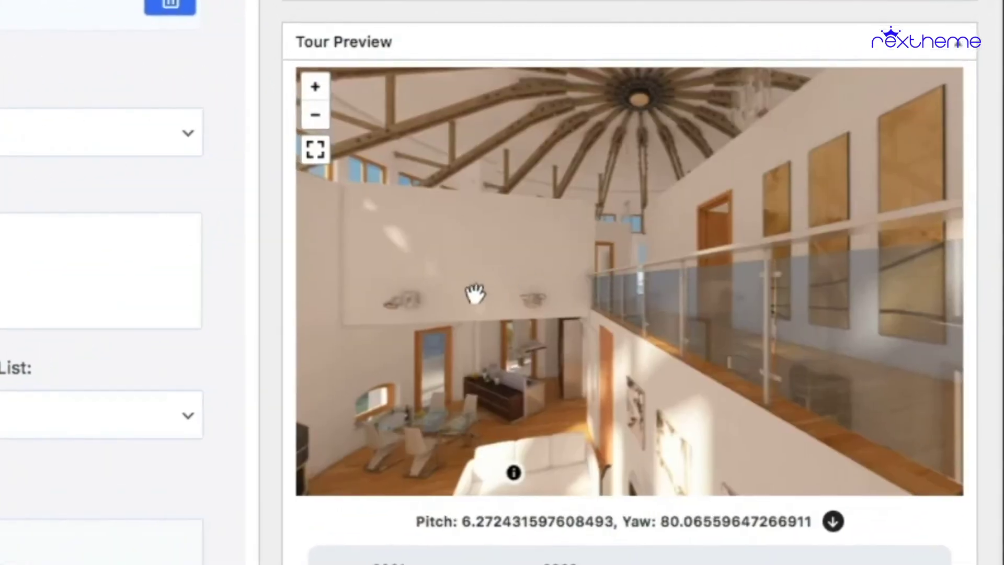
Turn scene 0002's preview toward the stairs and follow its return hotspot back to scene 0001.
left_click(399, 341)
left_click_drag(399, 340, 654, 250)
left_click_drag(536, 335, 578, 278)
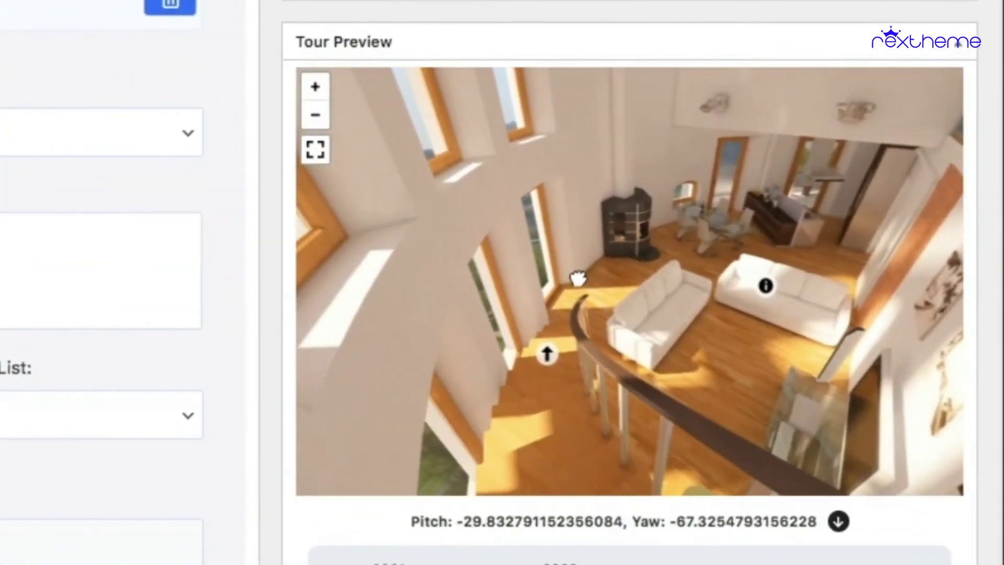
left_click(548, 361)
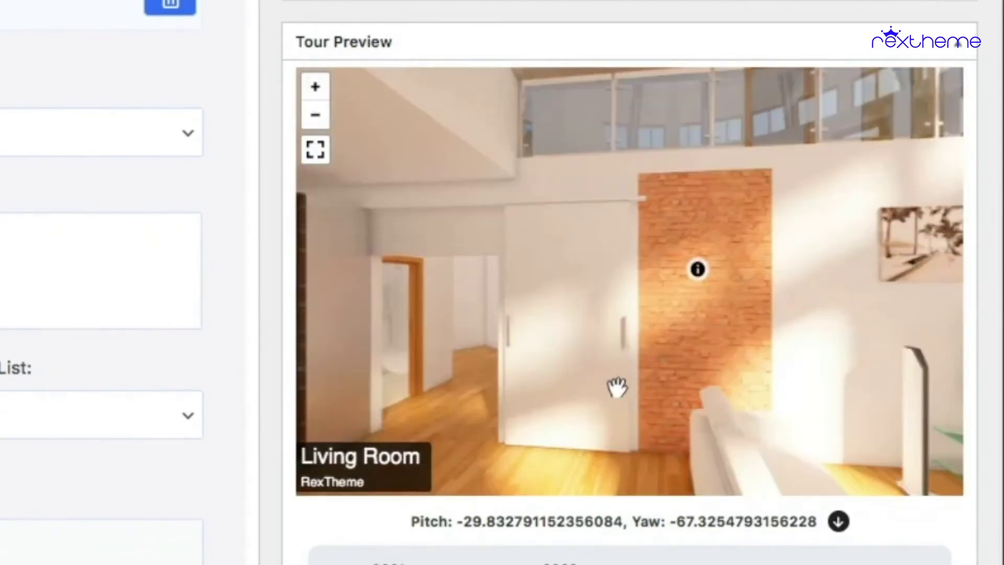
Look around the Living Room scene in the tour preview, including the staircase and hotspot 0009.
left_click_drag(763, 327, 372, 314)
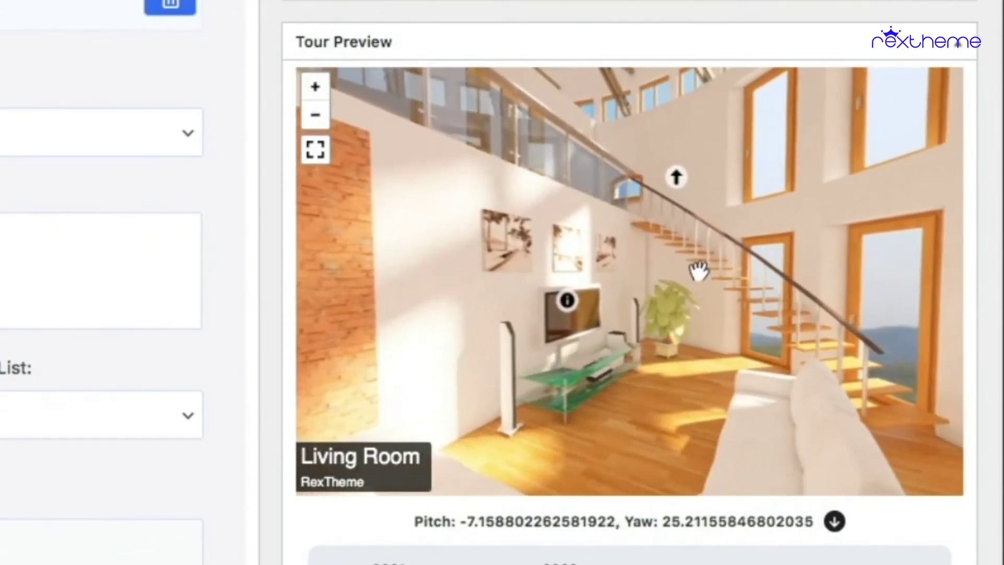
left_click_drag(698, 269, 576, 264)
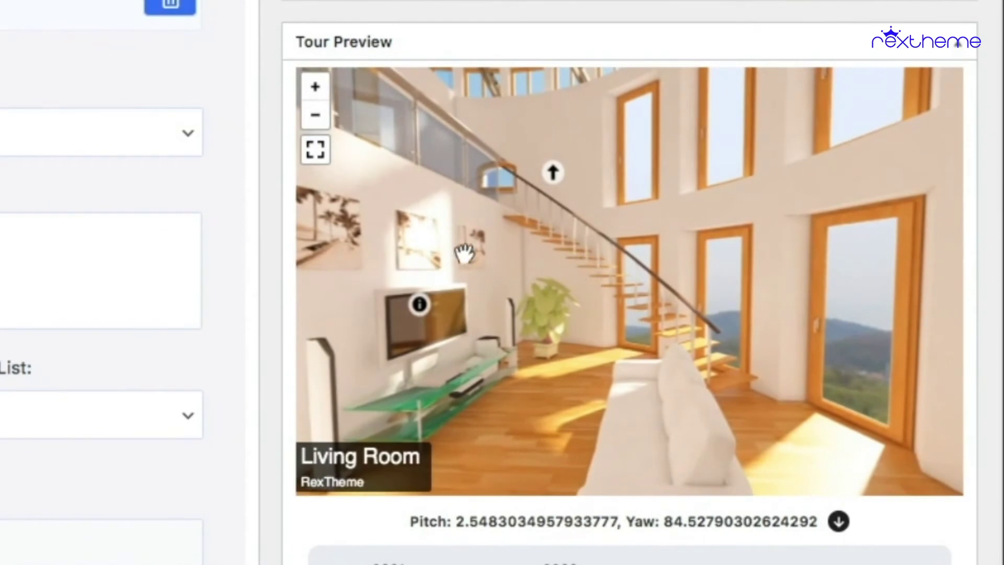
mouse_move(464, 254)
left_mouse_down()
mouse_move(610, 197)
mouse_move(619, 227)
mouse_move(758, 262)
left_mouse_up()
mouse_move(562, 226)
left_mouse_down()
mouse_move(498, 240)
mouse_move(696, 242)
mouse_move(471, 240)
mouse_move(597, 267)
mouse_move(479, 199)
mouse_move(642, 189)
mouse_move(403, 190)
mouse_move(616, 199)
left_mouse_up()
left_click_drag(478, 177, 655, 207)
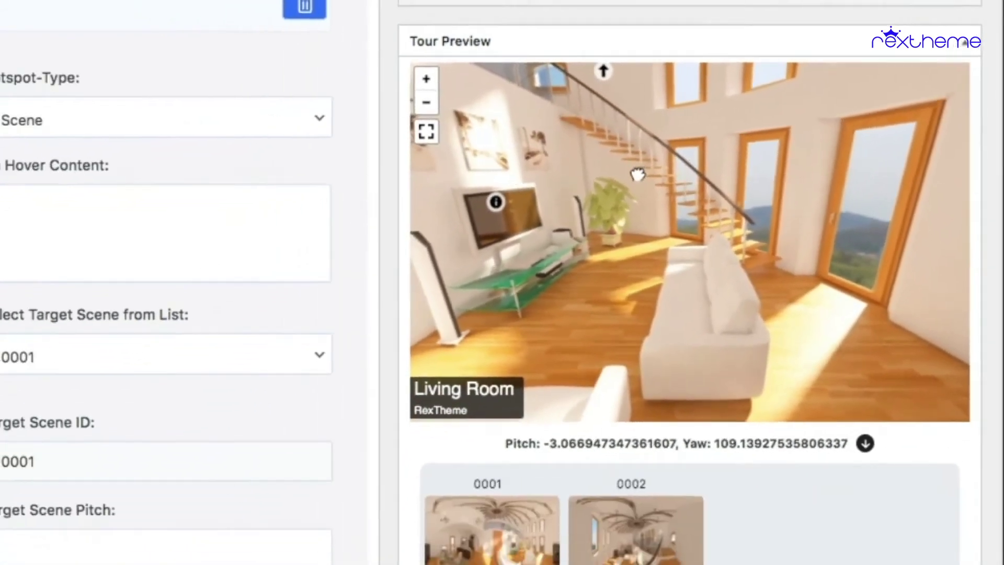
left_click_drag(568, 195, 607, 265)
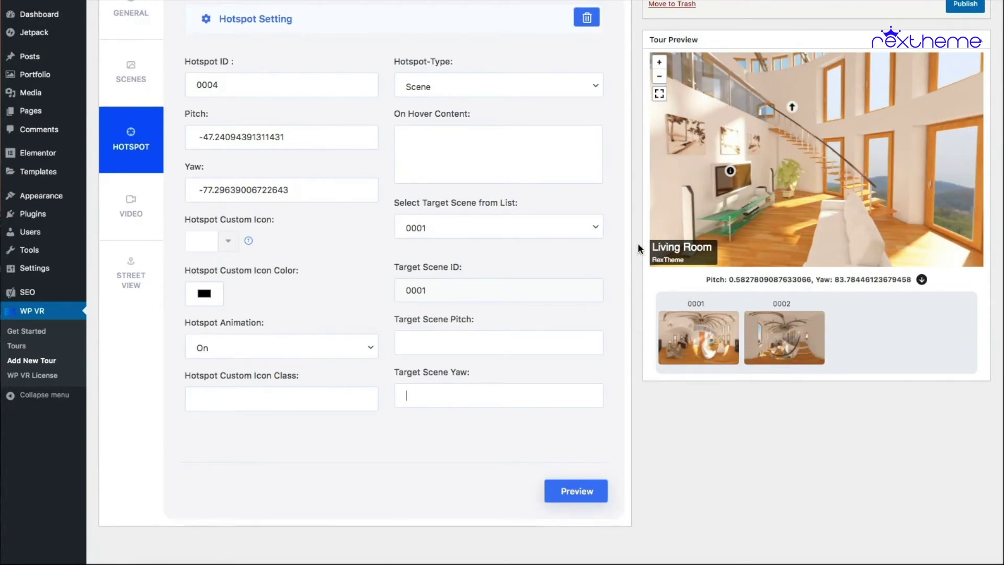
Test the round trip by entering scene 0002 through hotspot 0009 and returning through the hotspot on the stairs.
left_click_drag(787, 157, 759, 208)
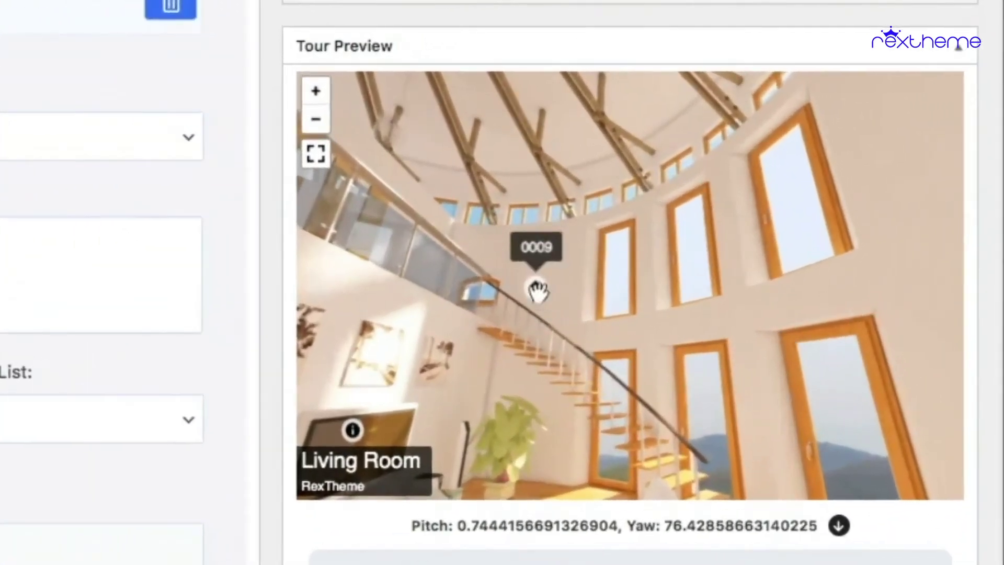
left_click(662, 219)
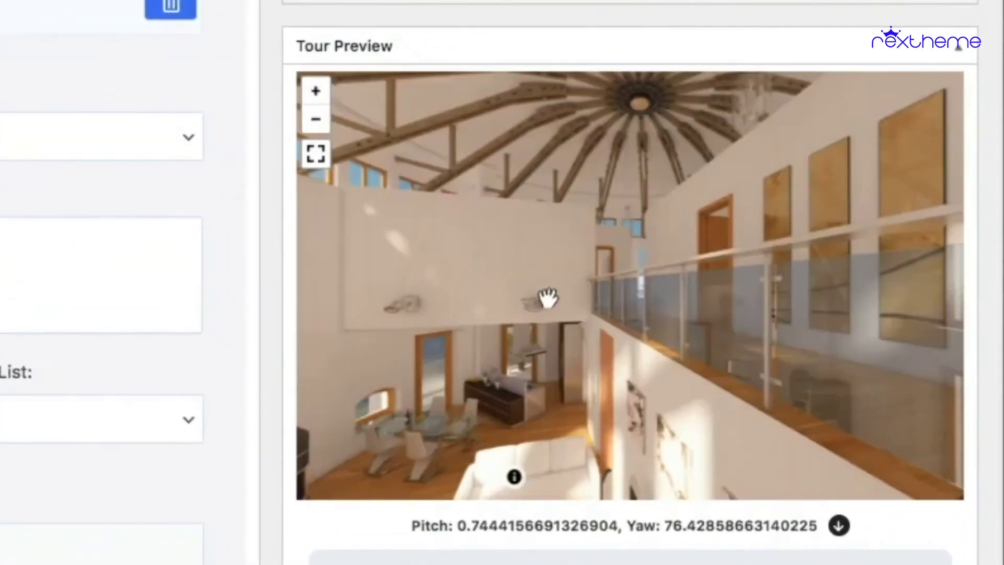
left_click(462, 347)
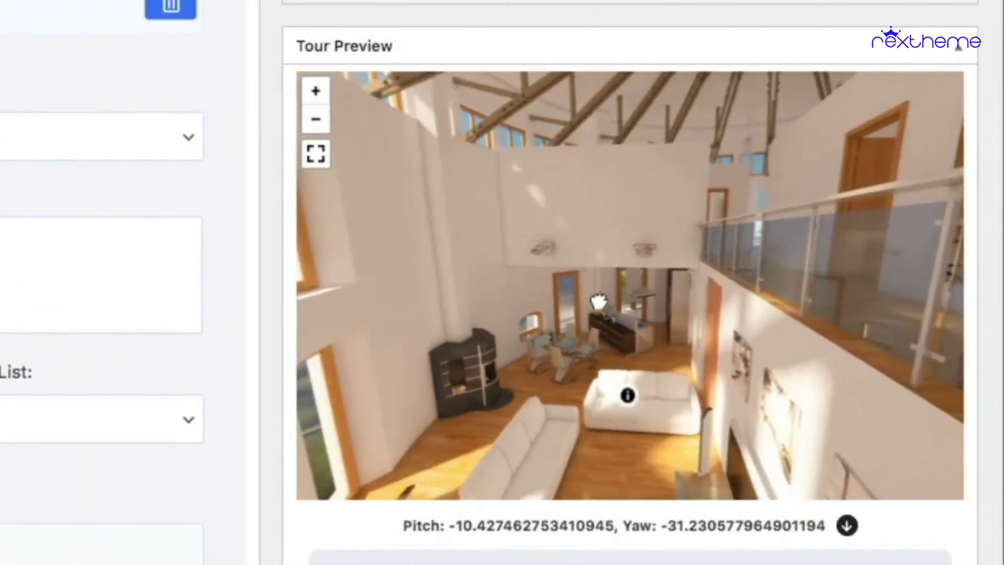
left_click_drag(529, 349, 554, 347)
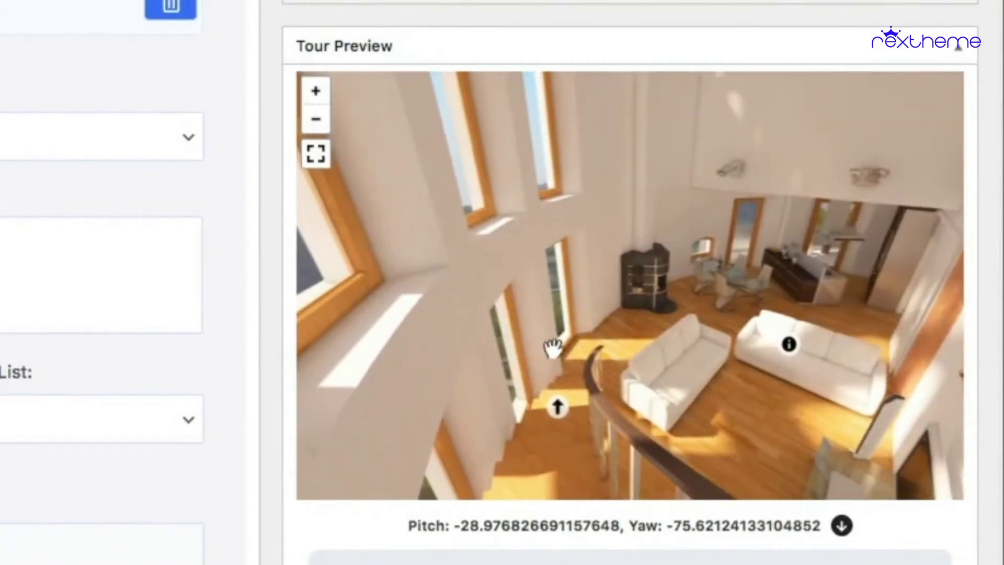
left_click(553, 407)
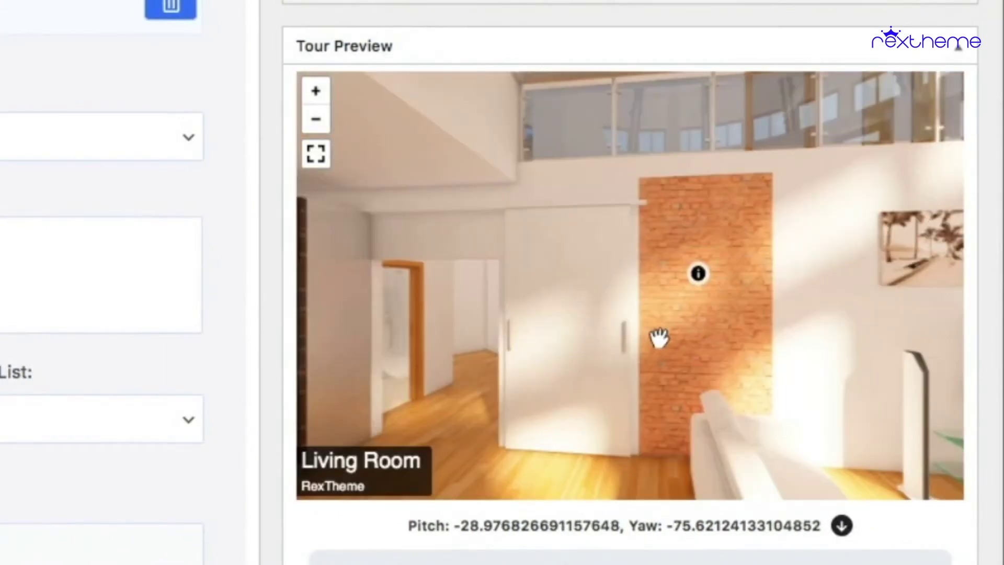
Enter scene 0002 again through hotspot 0009 and turn the preview toward the upstairs landing and arched window.
left_click_drag(833, 291, 558, 329)
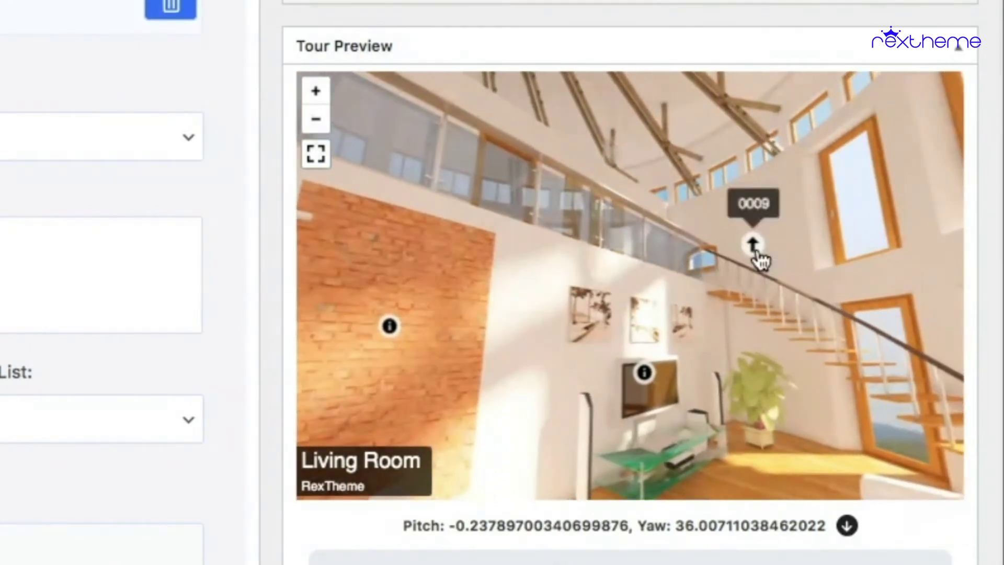
left_click(752, 245)
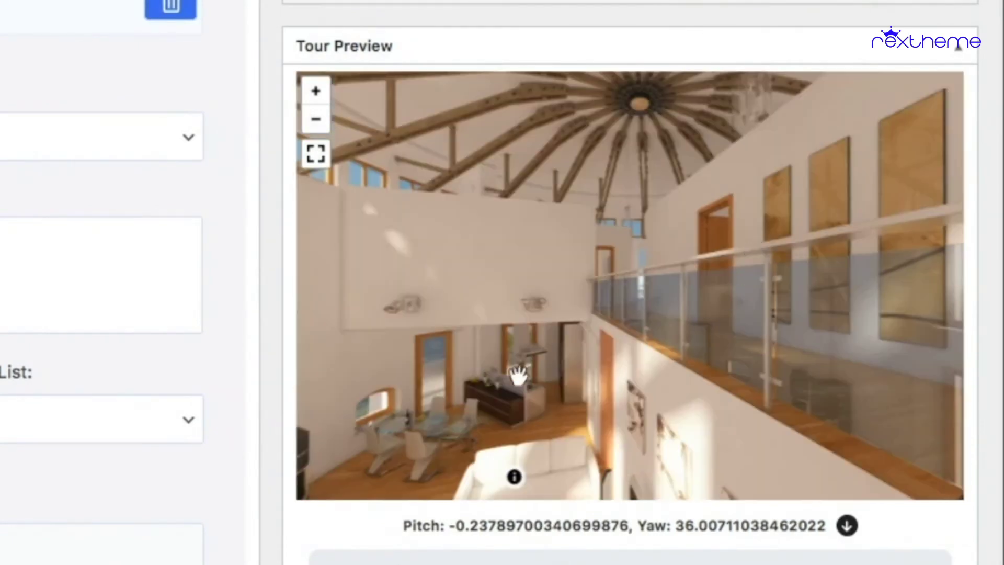
left_click_drag(805, 199, 382, 228)
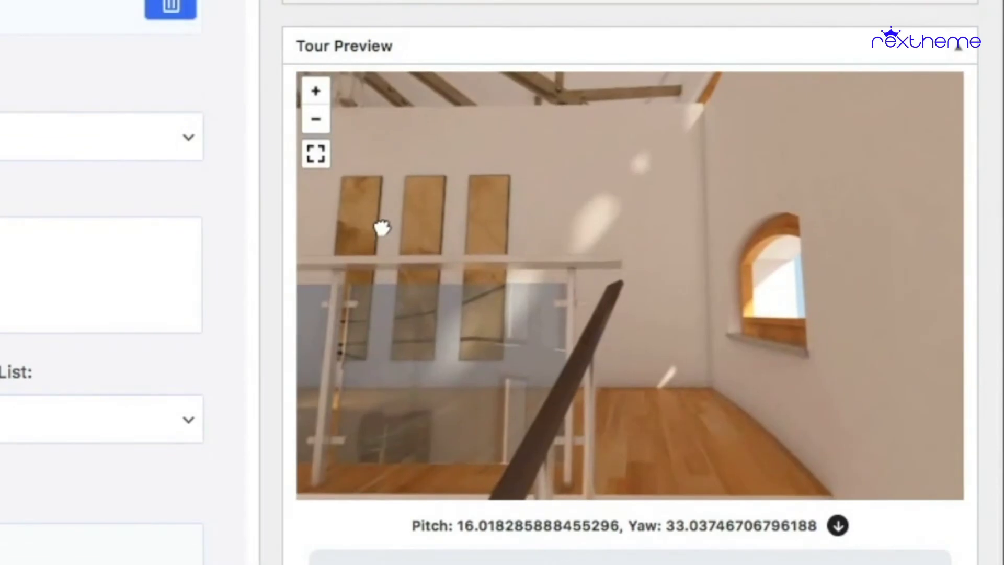
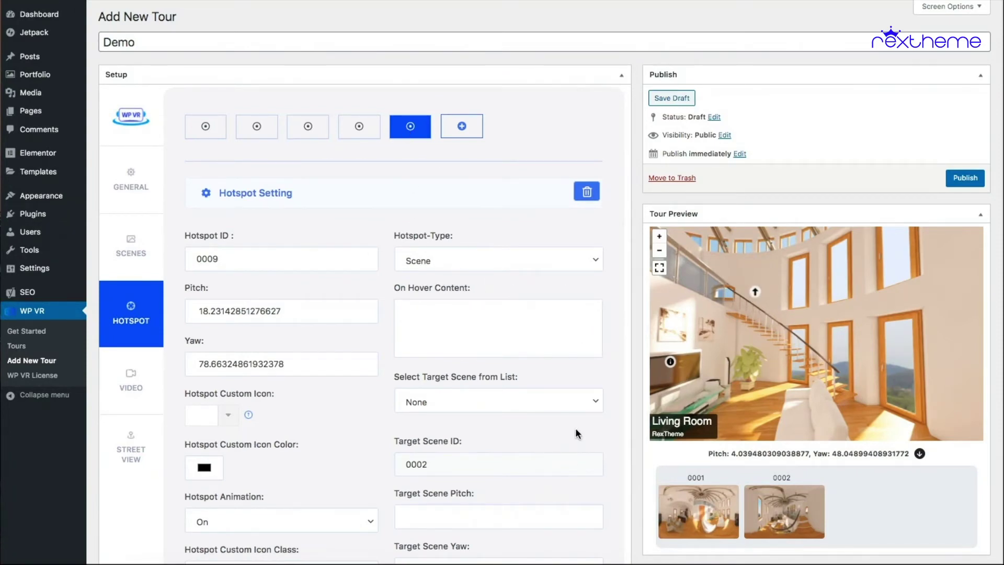
Enter scene 0002 through hotspot 0009, face the upstairs landing, and pick the point at the end of the handrail for its coordinates.
scroll(617, 374, "down", 2)
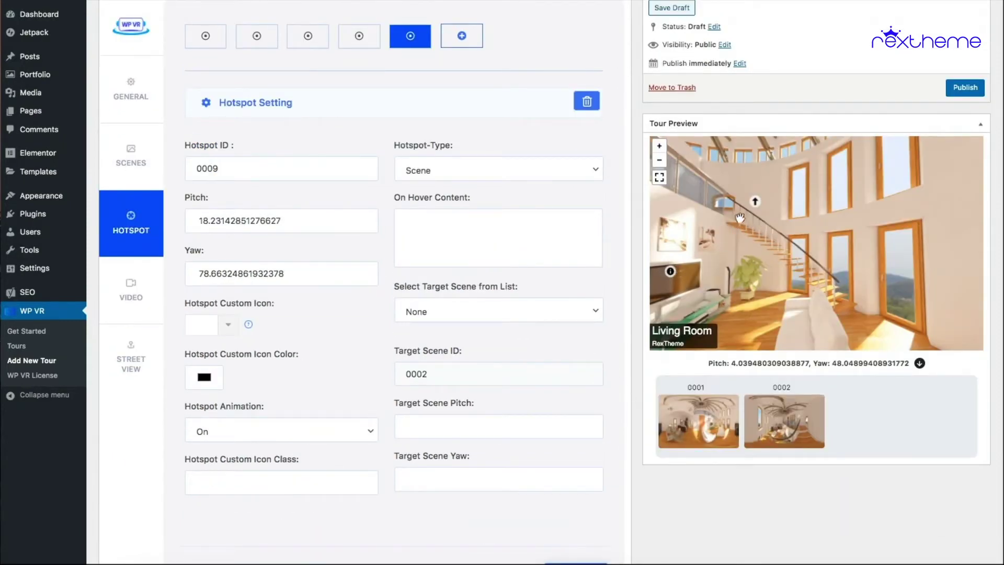
left_click(754, 205)
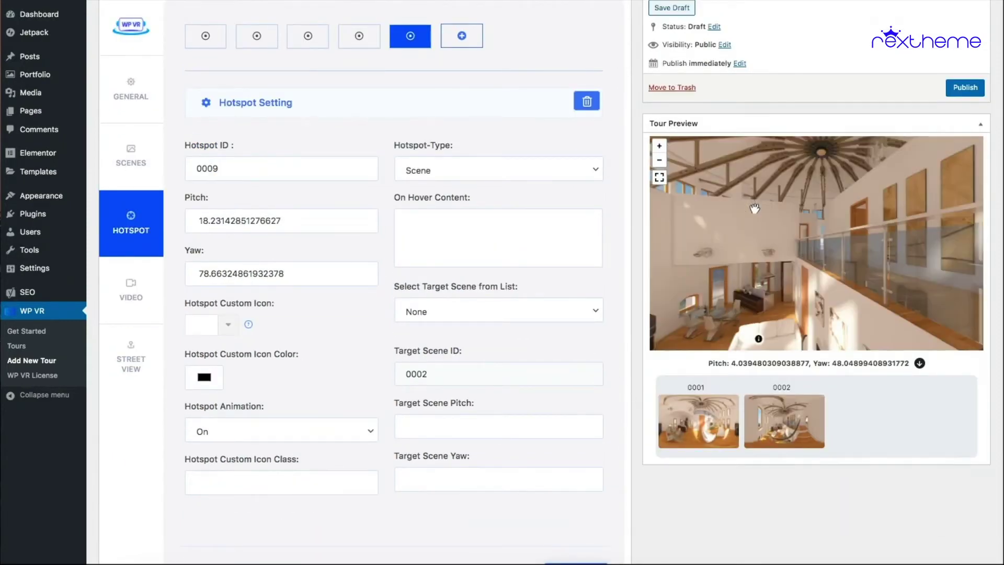
left_click_drag(889, 223, 683, 200)
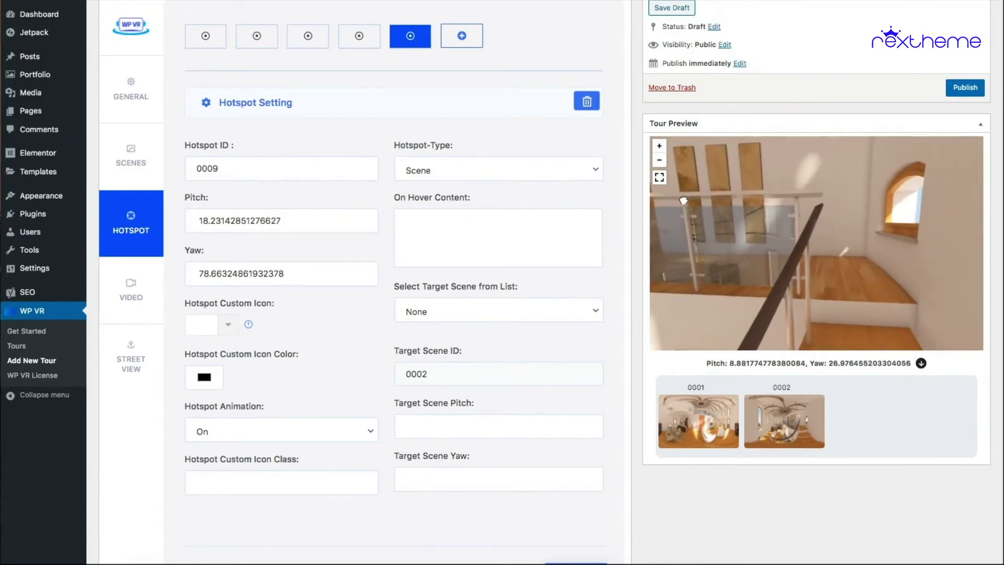
left_click_drag(787, 198, 790, 224)
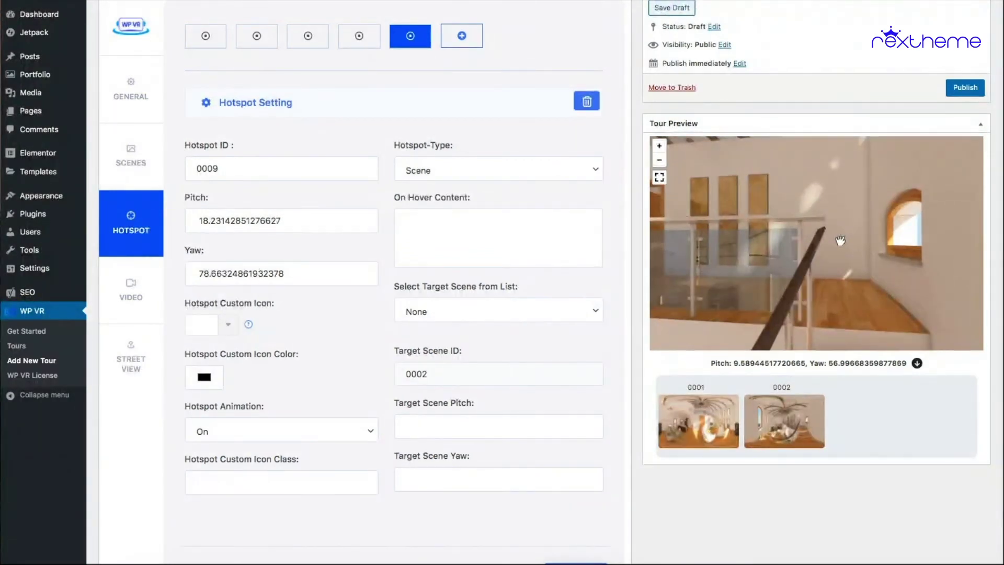
left_click(809, 229)
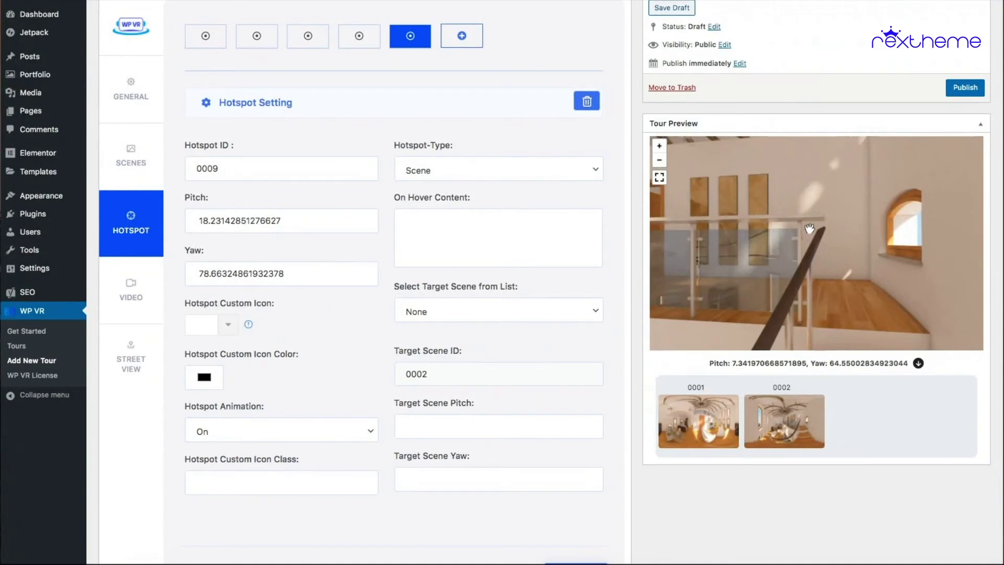
left_click(811, 235)
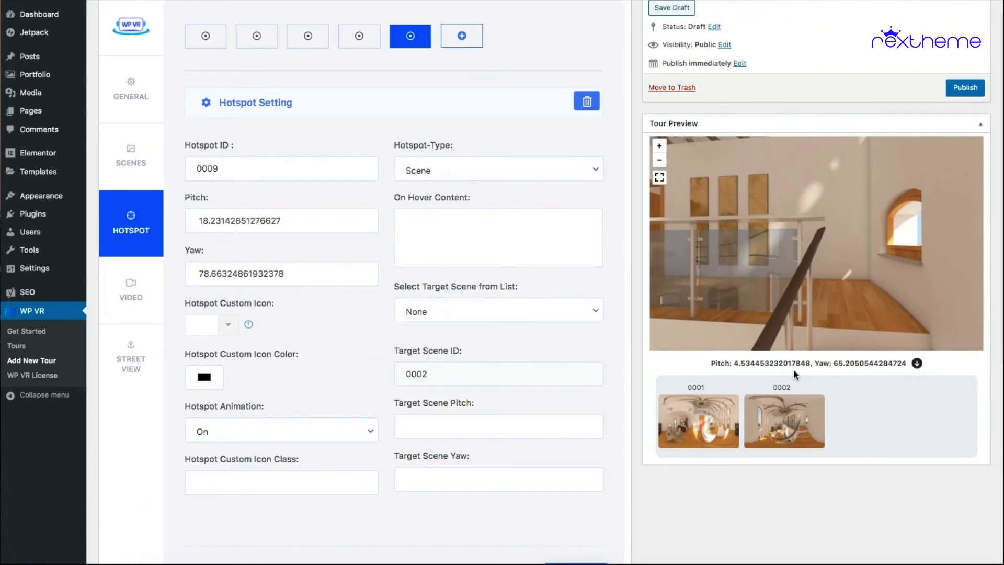
Copy the picked point's pitch, 4.534453232017848, into hotspot 0009's Target Scene Pitch.
left_click_drag(735, 366, 809, 366)
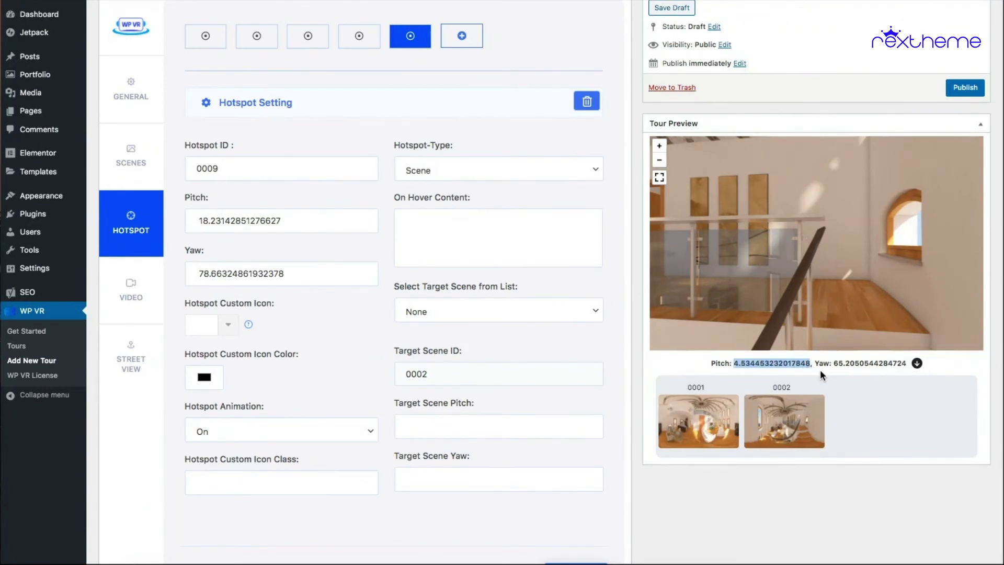
right_click(820, 369)
left_click(827, 392)
left_click(455, 419)
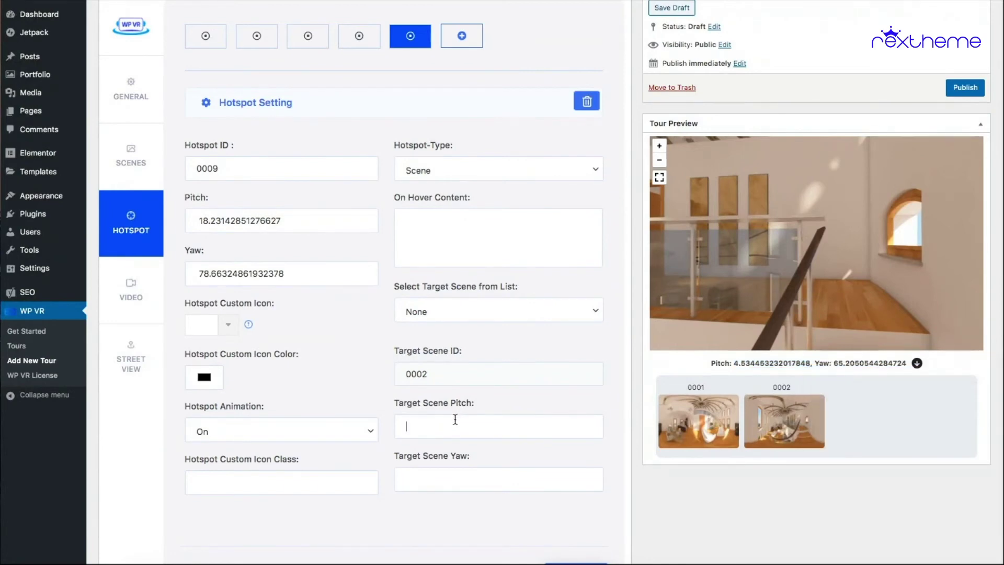
key("super+v")
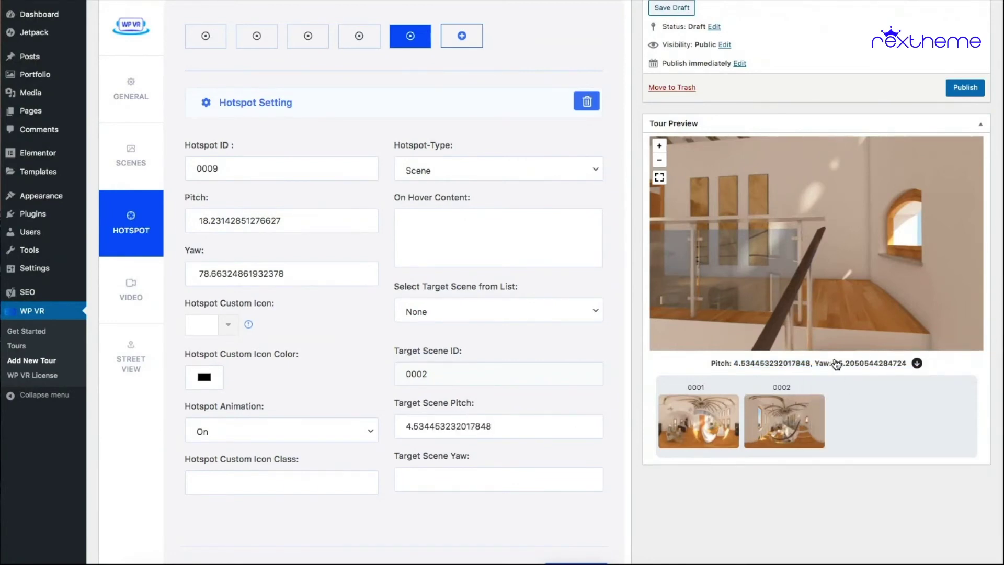
Copy the picked point's yaw, 65.2050544284724, into hotspot 0009's Target Scene Yaw.
left_click_drag(834, 364, 906, 363)
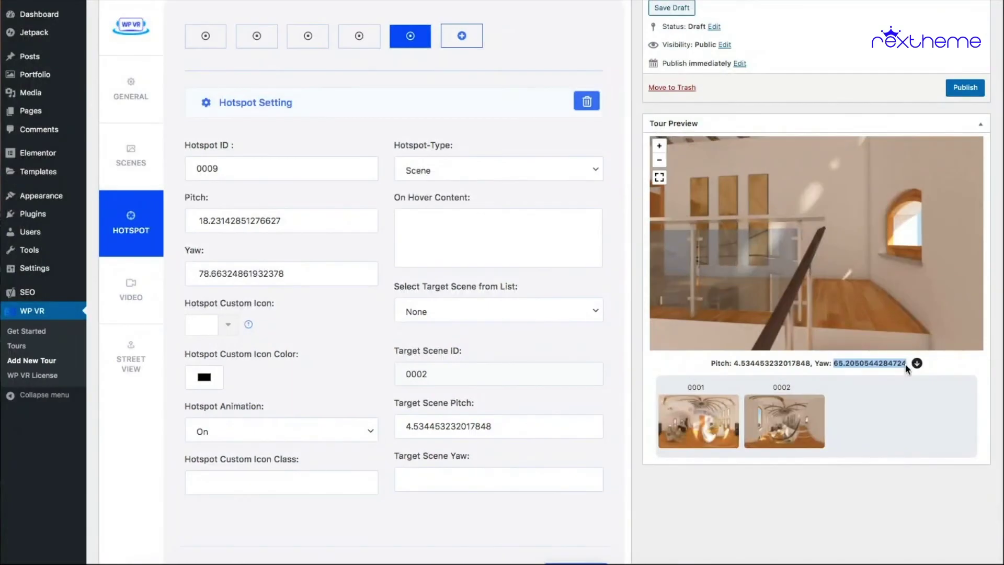
right_click(906, 363)
left_click(929, 388)
left_click(481, 474)
key("super+v")
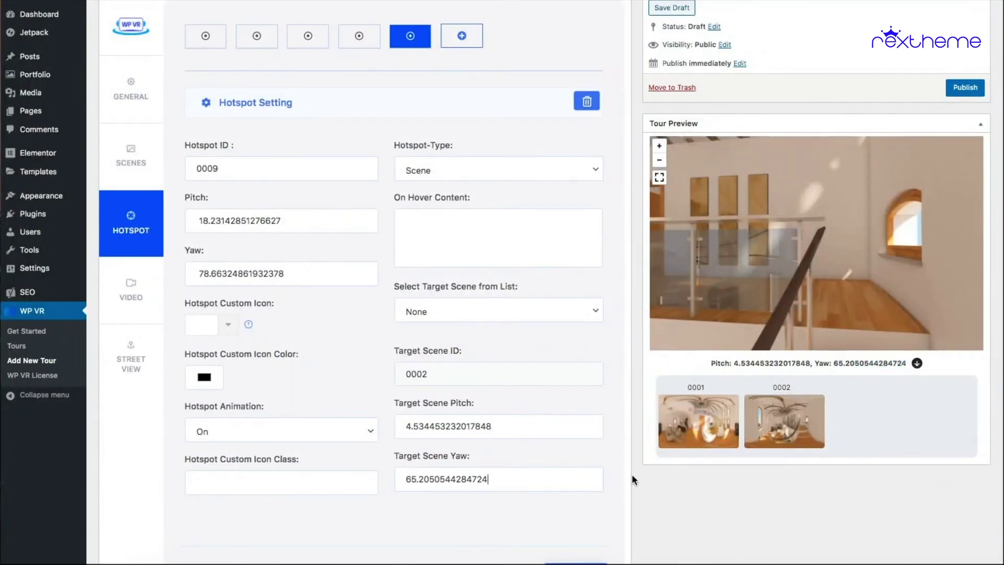
Refresh the tour preview and test the target scene pitch and yaw by entering scene 0002 through hotspot 0009.
scroll(638, 470, "down", 1)
left_click(575, 550)
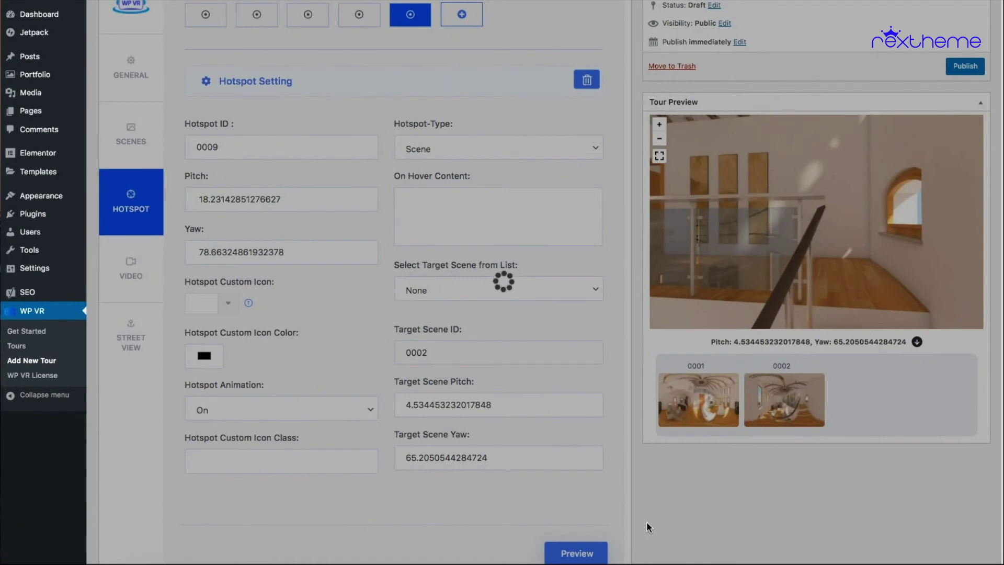
scroll(647, 522, "down", 2)
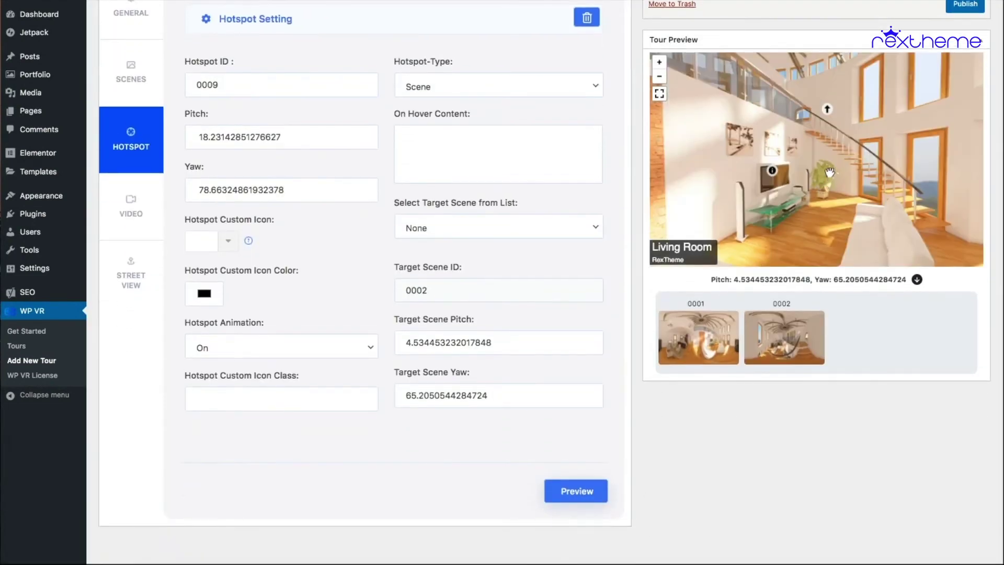
left_click_drag(829, 172, 803, 196)
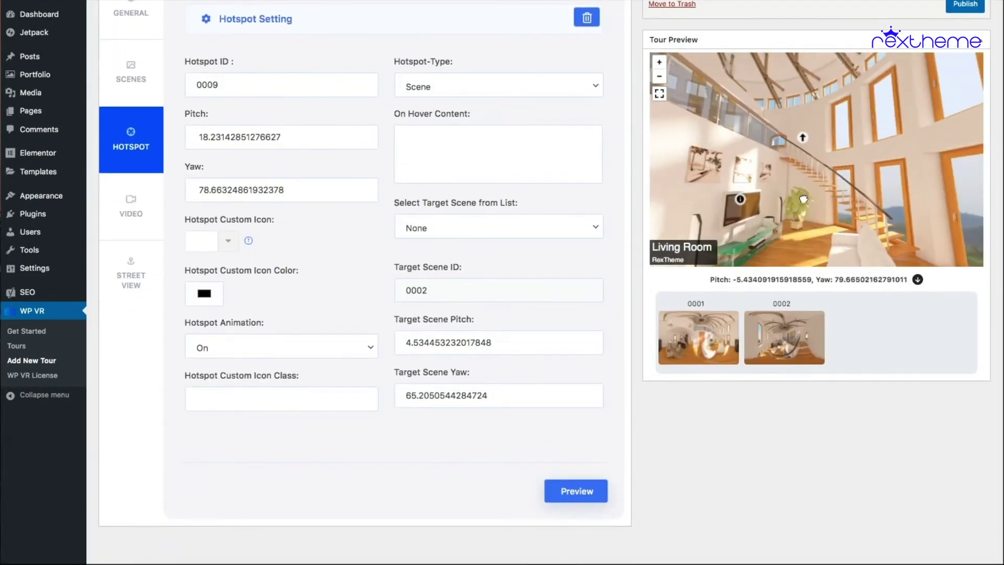
left_click(803, 139)
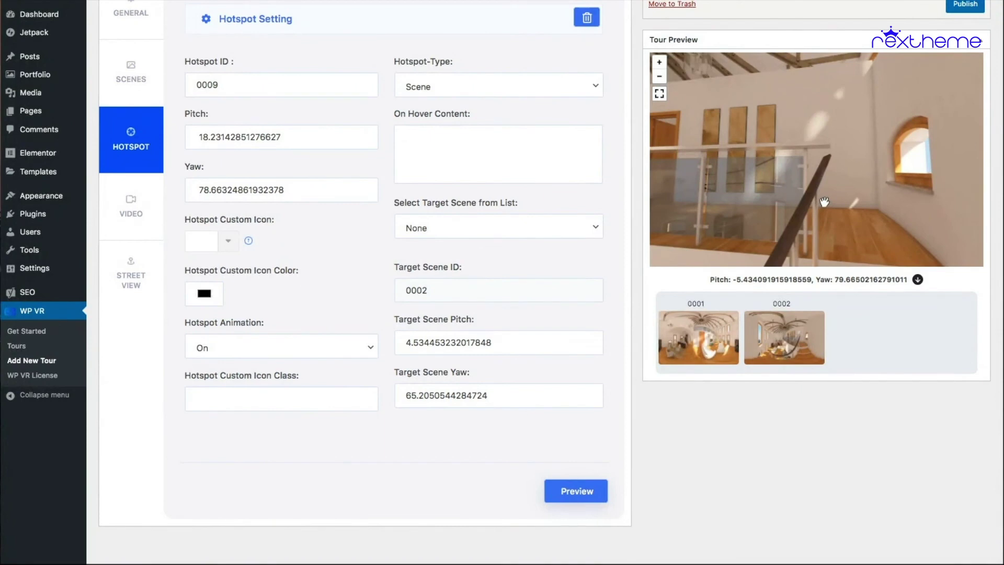
Reload the tour preview at the Living Room scene and set hotspot 0009's on-hover content to "Walk upstairs".
scroll(636, 228, "up", 2)
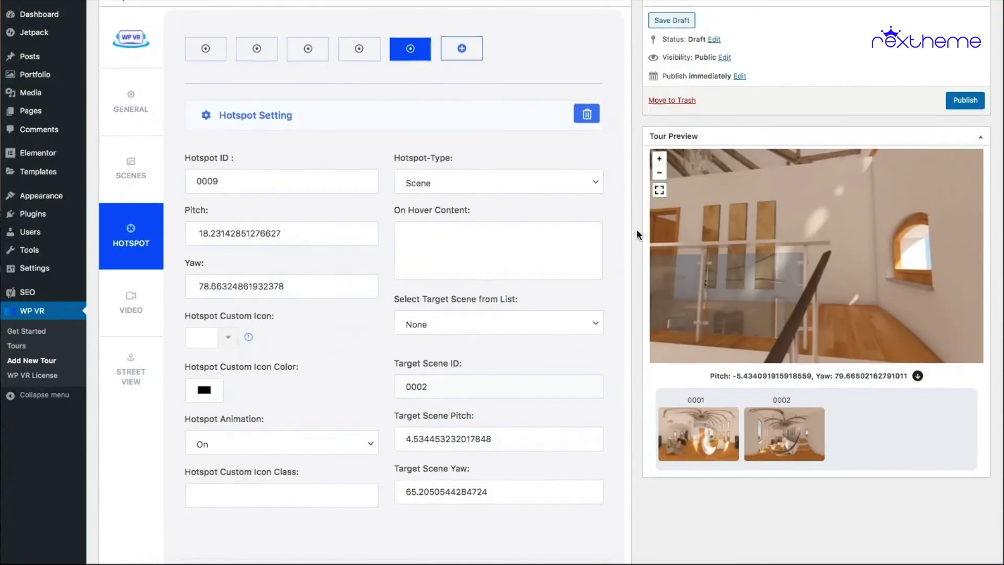
scroll(637, 230, "up", 1)
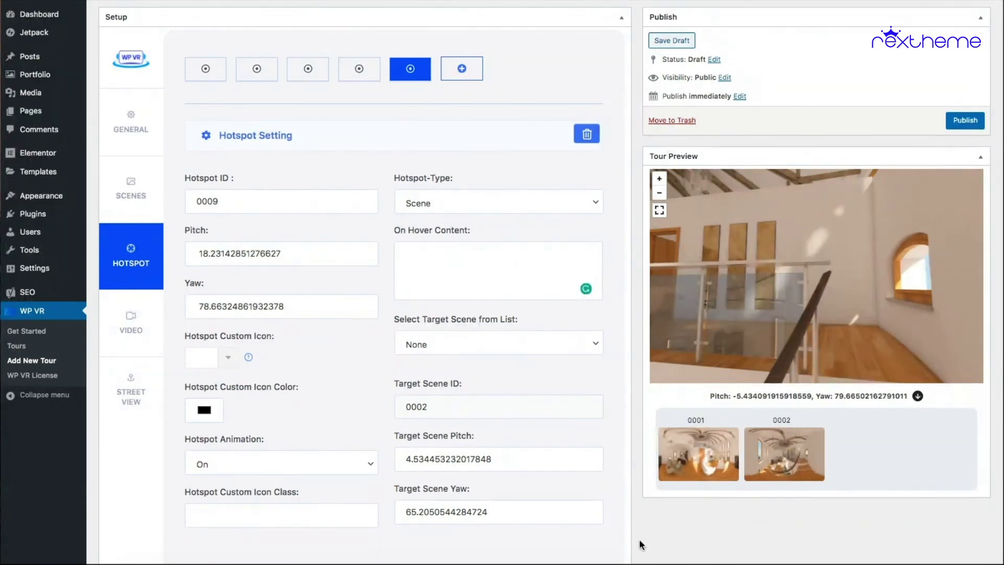
scroll(631, 494, "down", 3)
left_click(570, 493)
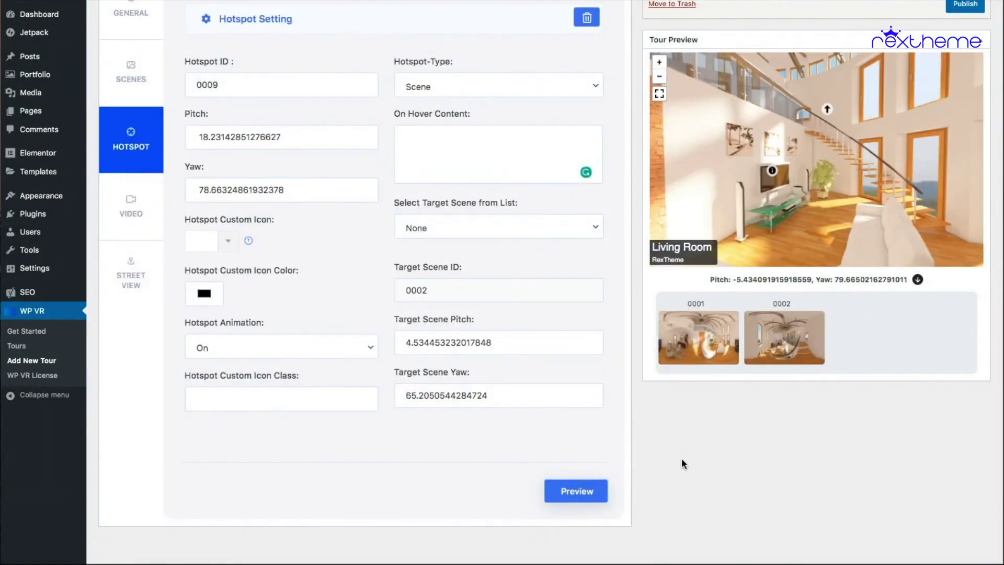
left_click(444, 138)
type("Walk upsta")
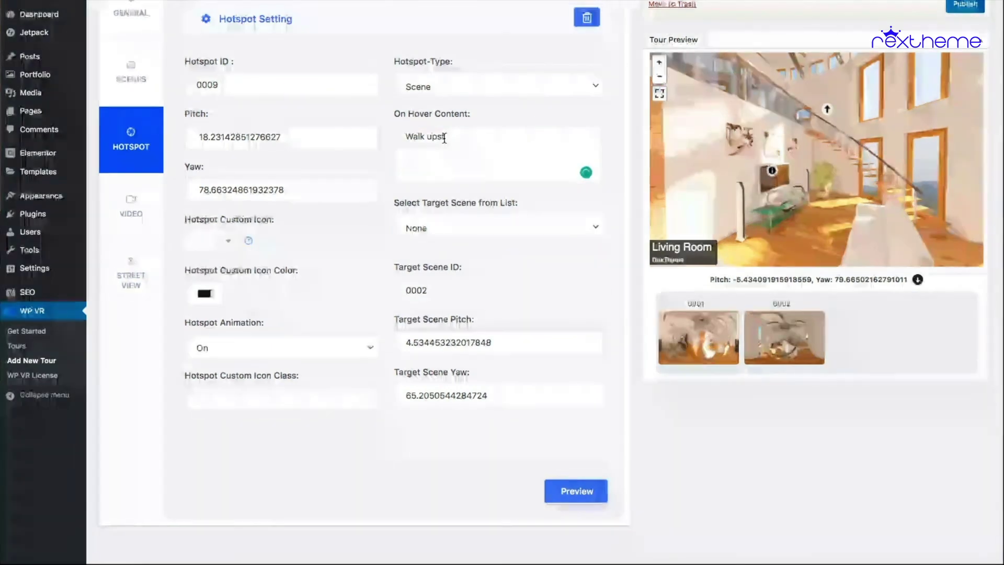
type("irs")
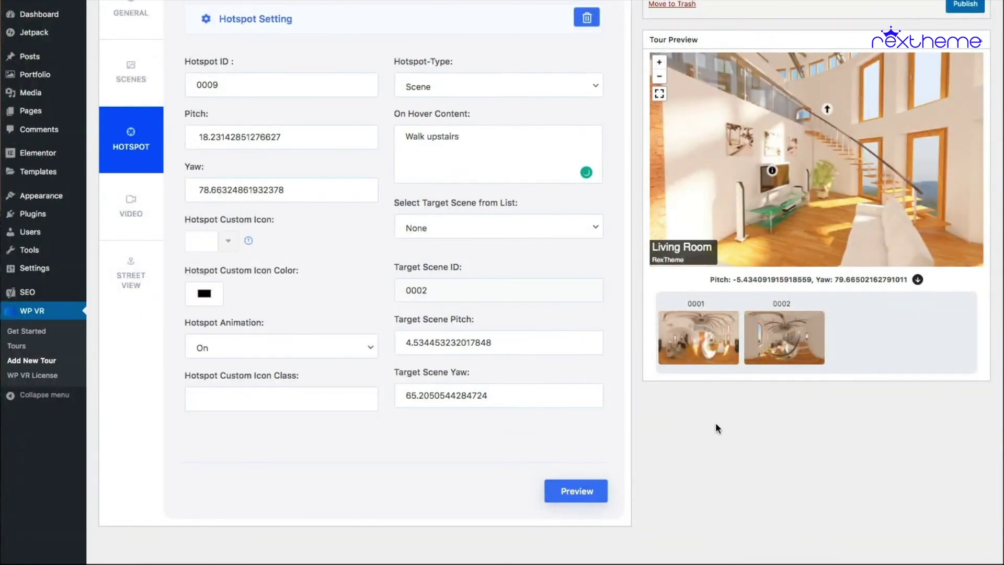
Refresh the tour preview, check hotspot 0009's hover text, and follow the hotspot into scene 0002.
left_click(567, 496)
mouse_move(833, 111)
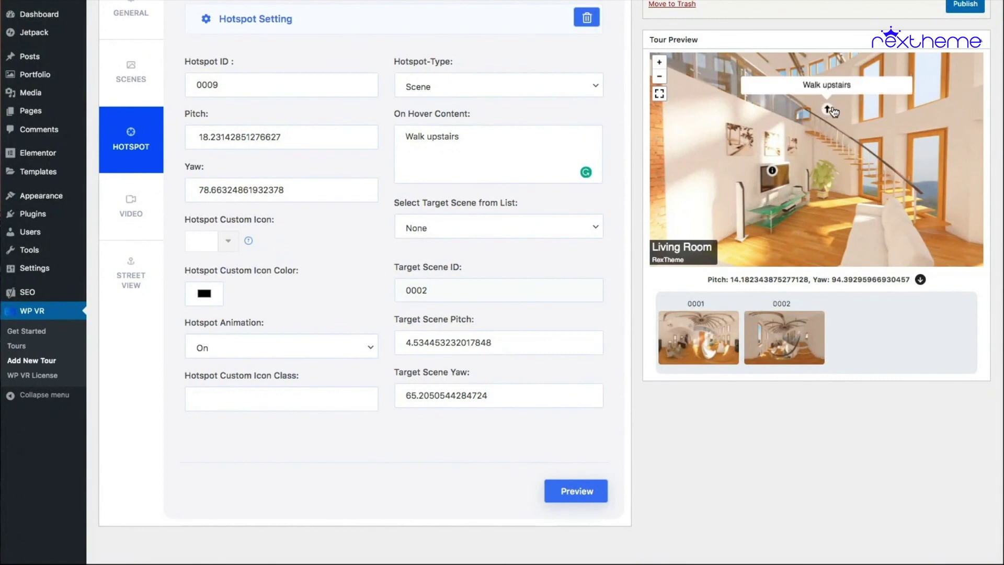
left_click(831, 109)
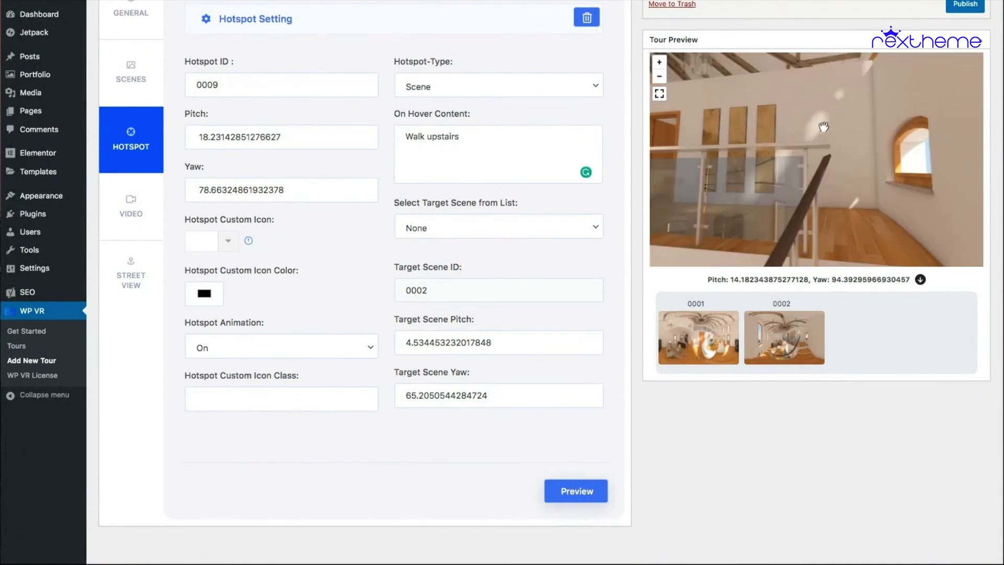
scroll(636, 137, "up", 3)
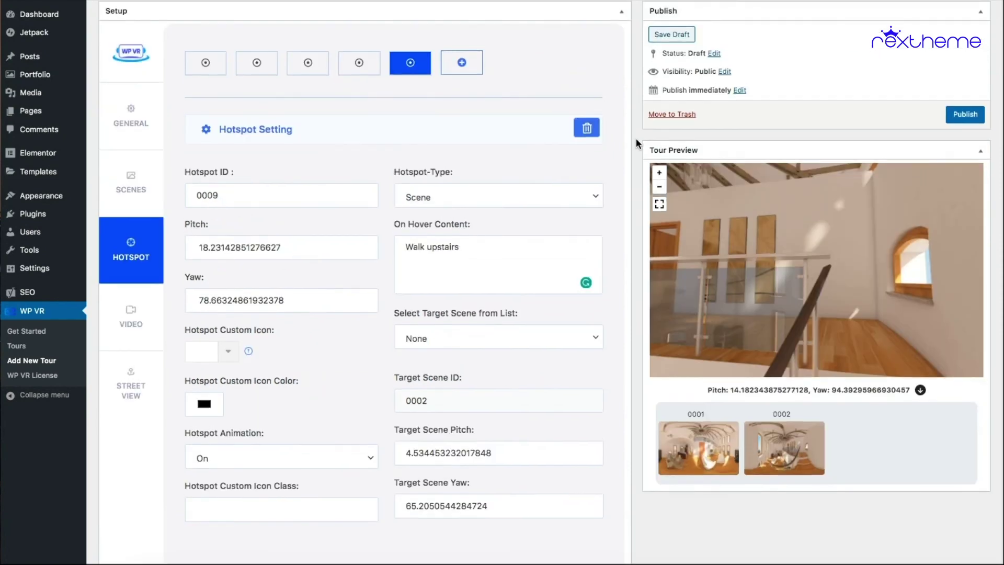